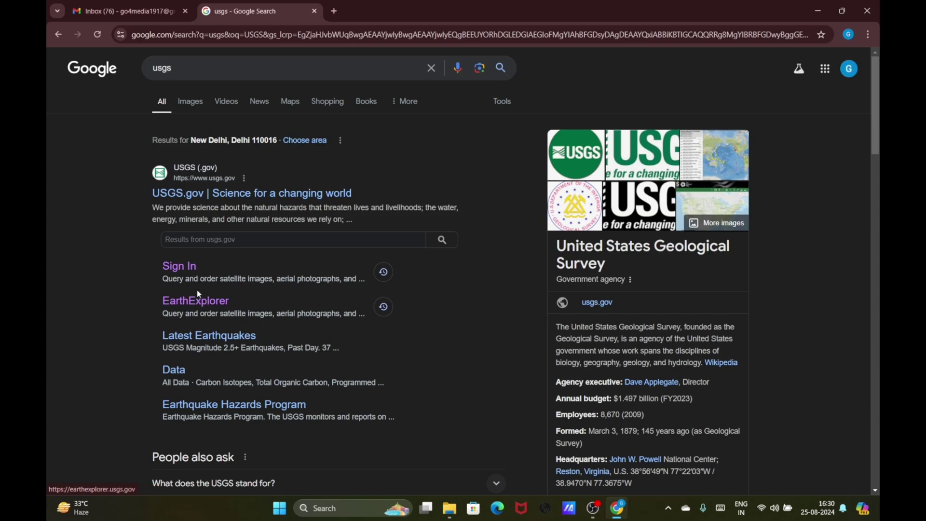
From the Google results for 'usgs', open the USGS.gov Sign In link
left_click(184, 268)
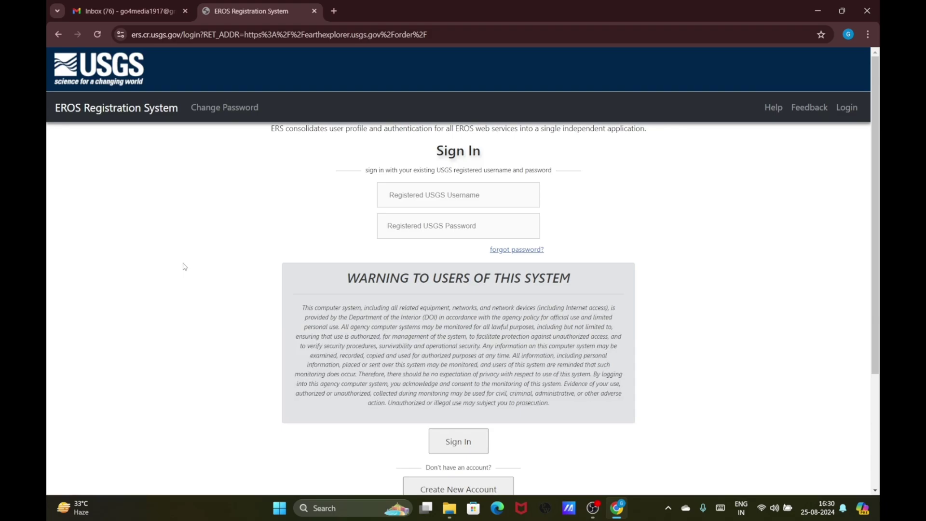
On the EROS sign-in page, choose Create New Account
scroll(185, 266, "down", 5)
scroll(216, 273, "up", 2)
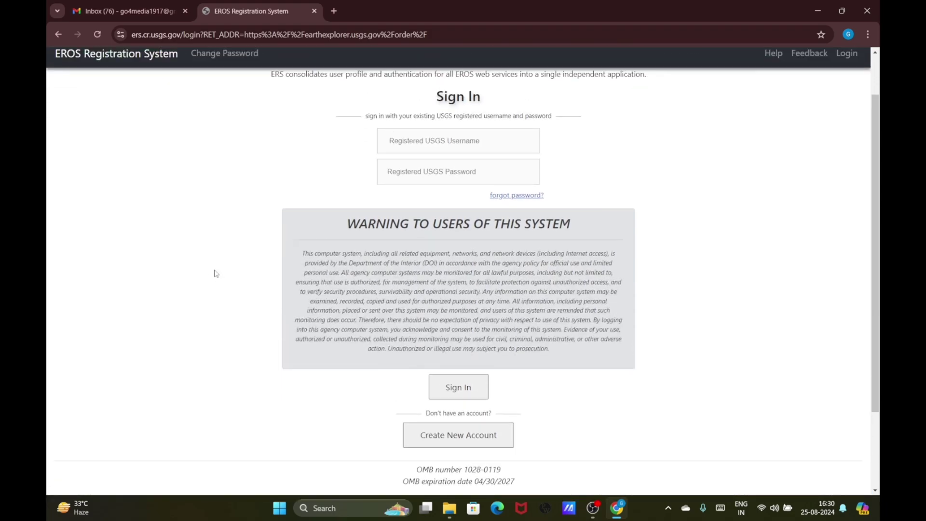
scroll(216, 273, "down", 1)
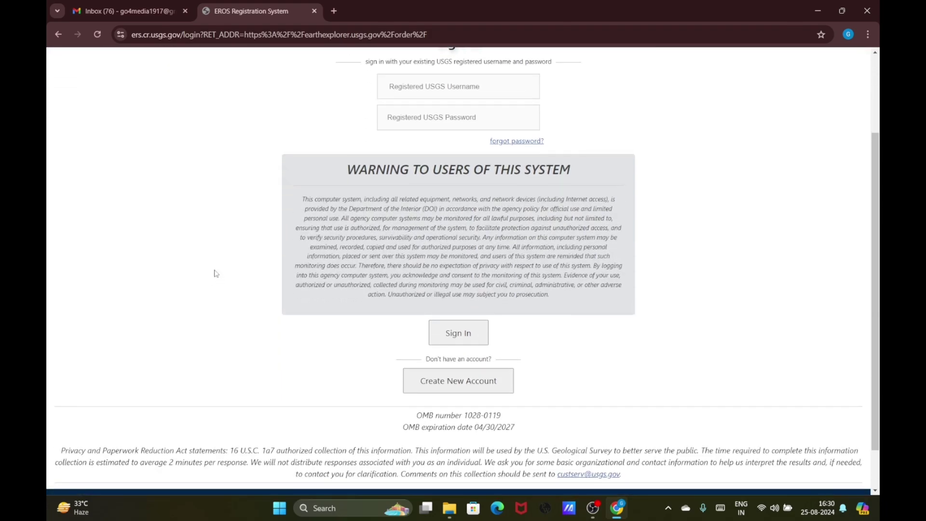
left_click(472, 380)
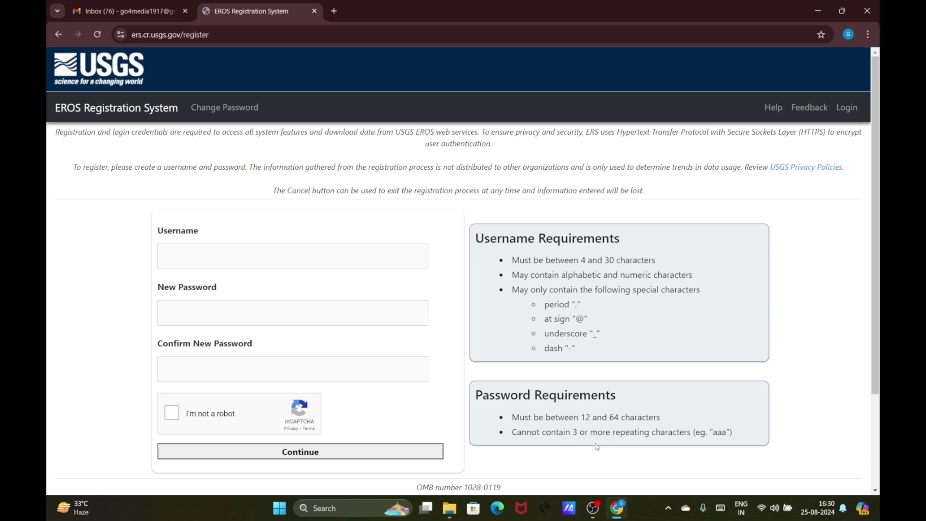
Enter a username and a 10-character password, then confirm the password
left_click(309, 263)
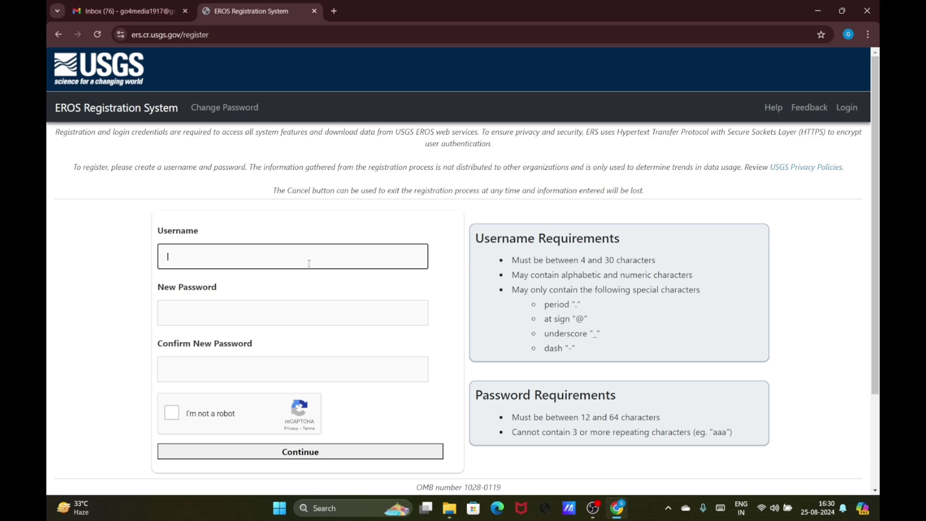
type("RAM")
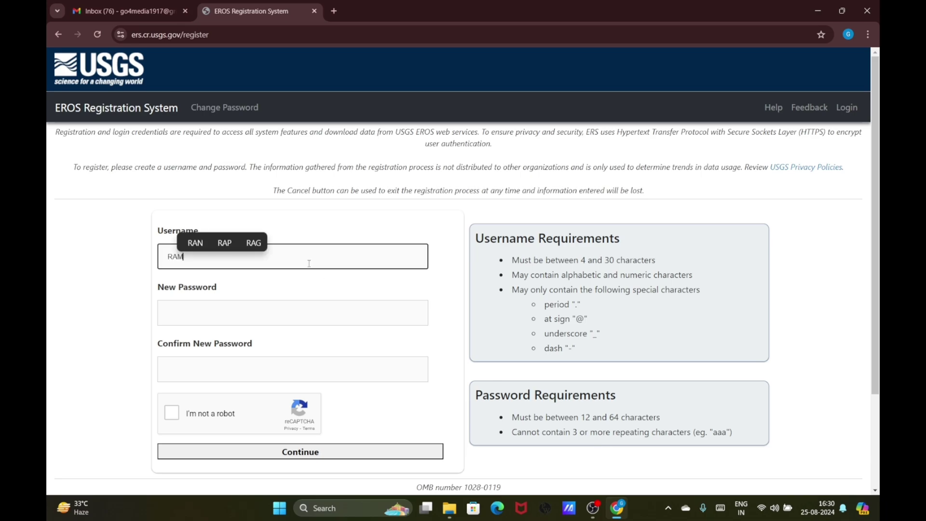
type("UKAK")
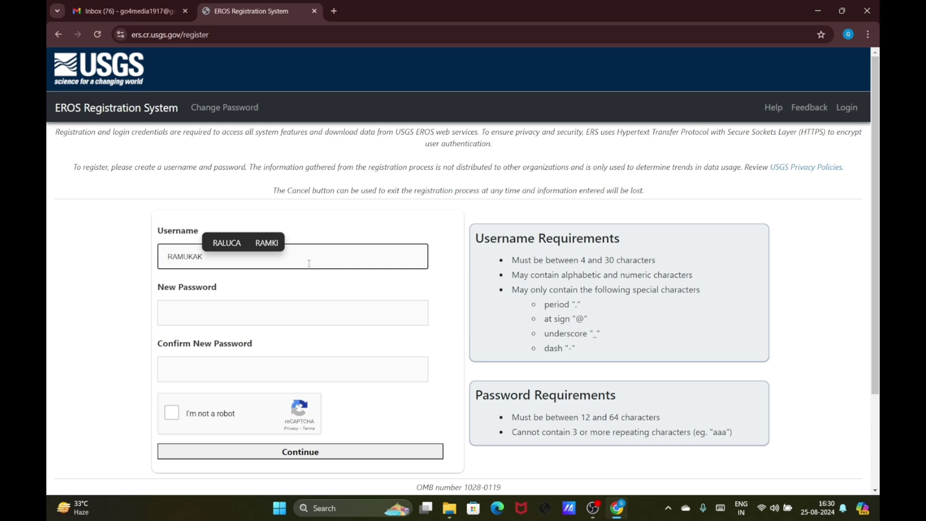
type("A")
left_click(250, 314)
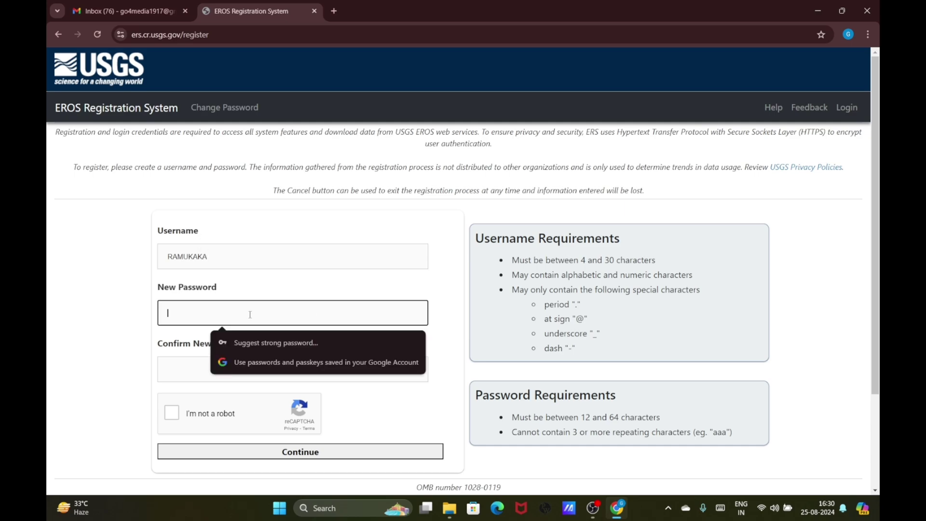
type("••••••••")
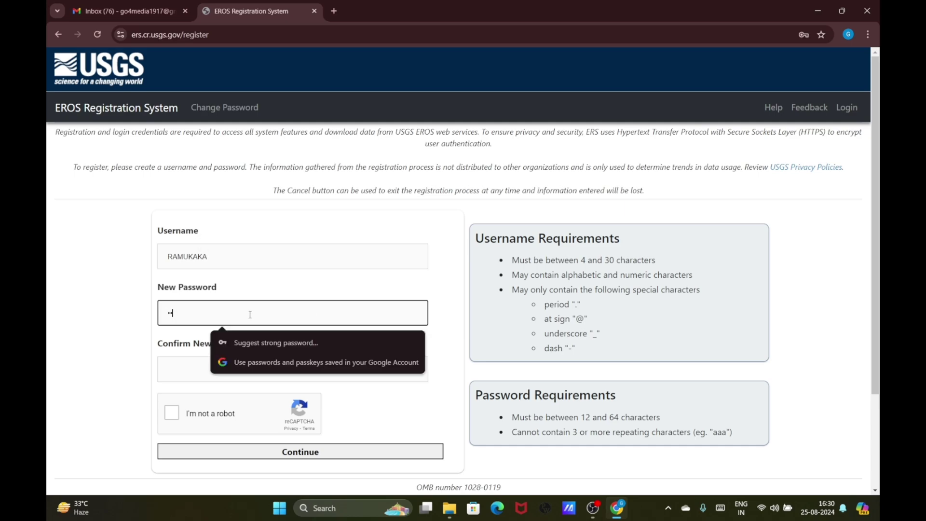
type("••")
left_click(176, 373)
type("••••••••")
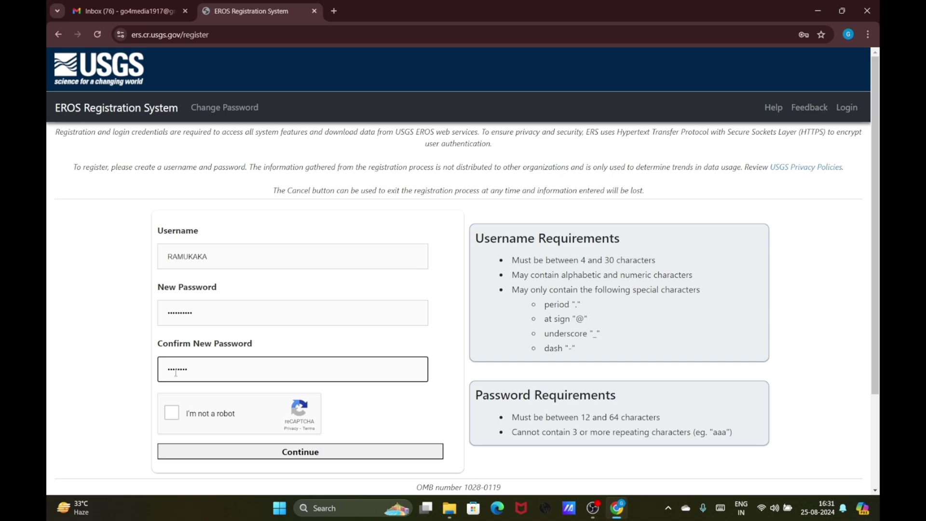
type("••")
Lengthen both passwords by three characters, tick 'I'm not a robot', and submit
left_click(197, 312)
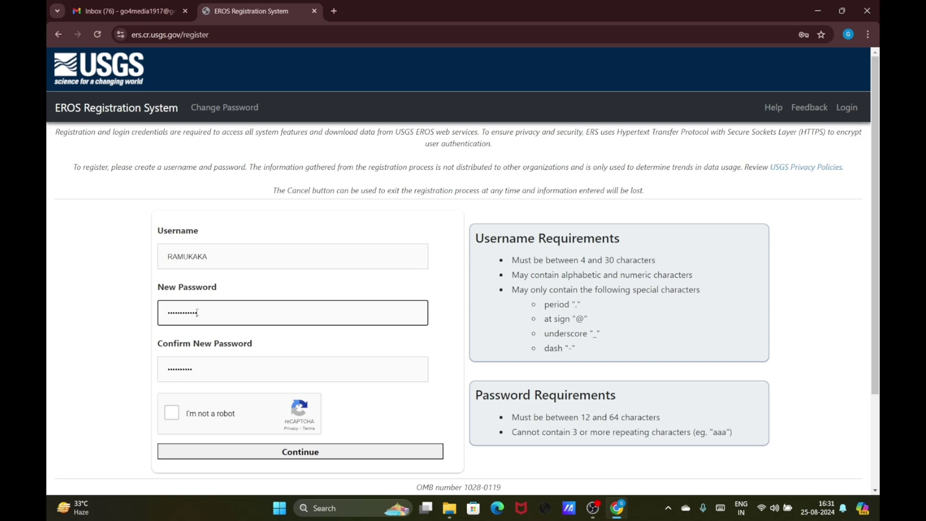
type("•••")
left_click(206, 373)
type("•••")
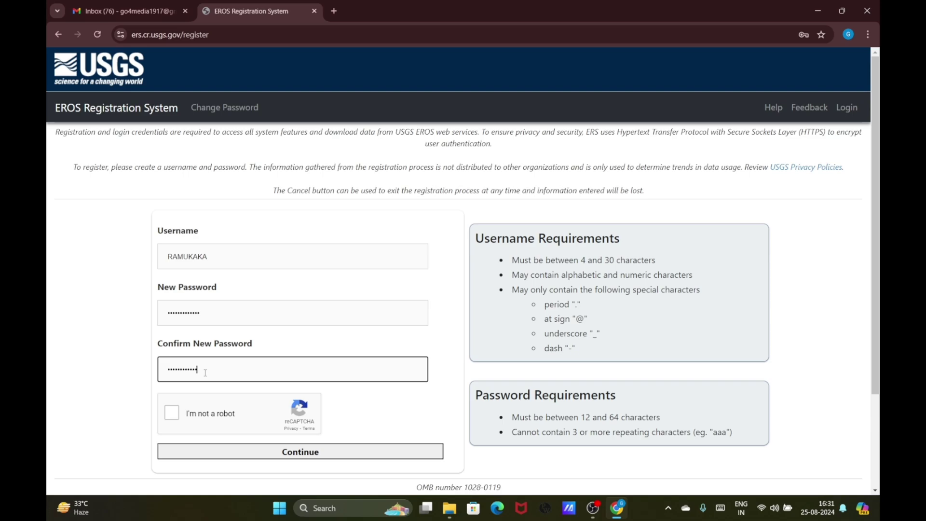
left_click(176, 411)
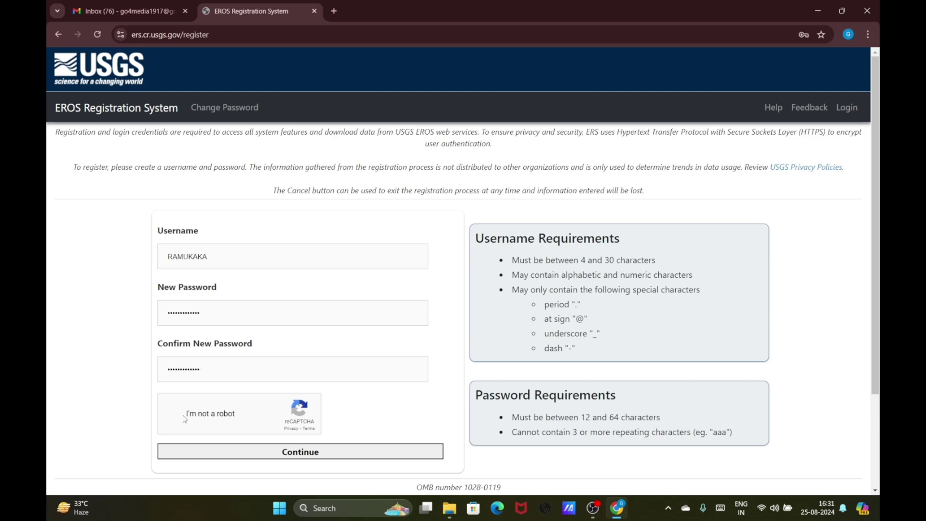
left_click(274, 457)
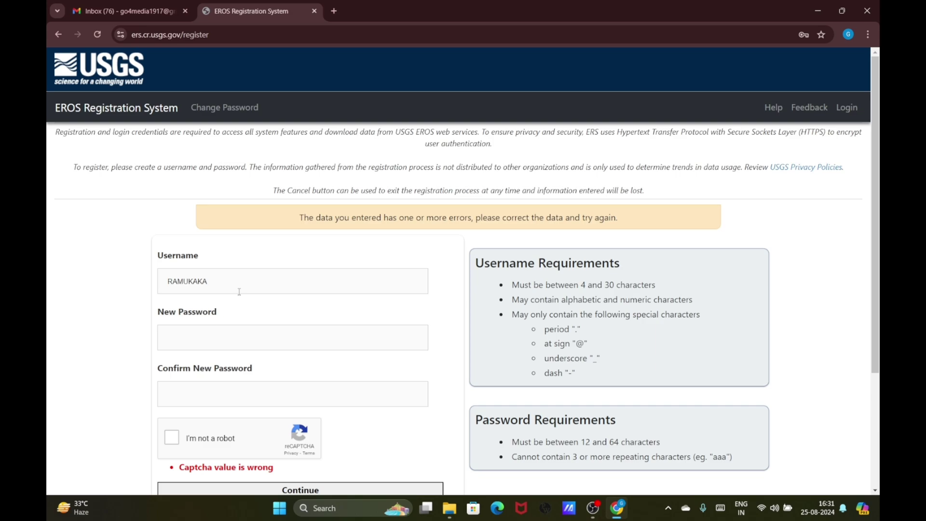
Change the username by adding an underscore and appending '.2002'
left_click(191, 280)
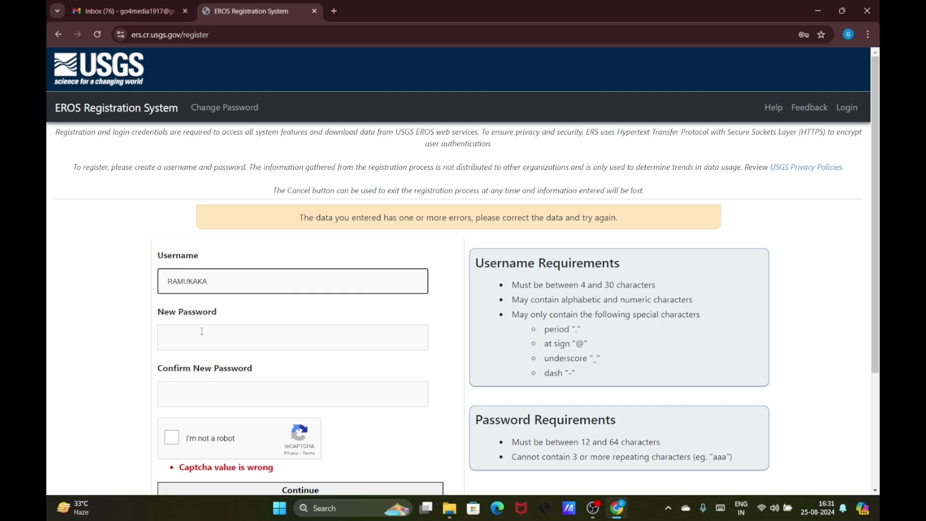
type("-")
key("BackSpace")
type("_")
left_click(227, 283)
type(".2002")
Re-enter the new password and its confirmation, pass the reCAPTCHA, and submit
left_click(224, 341)
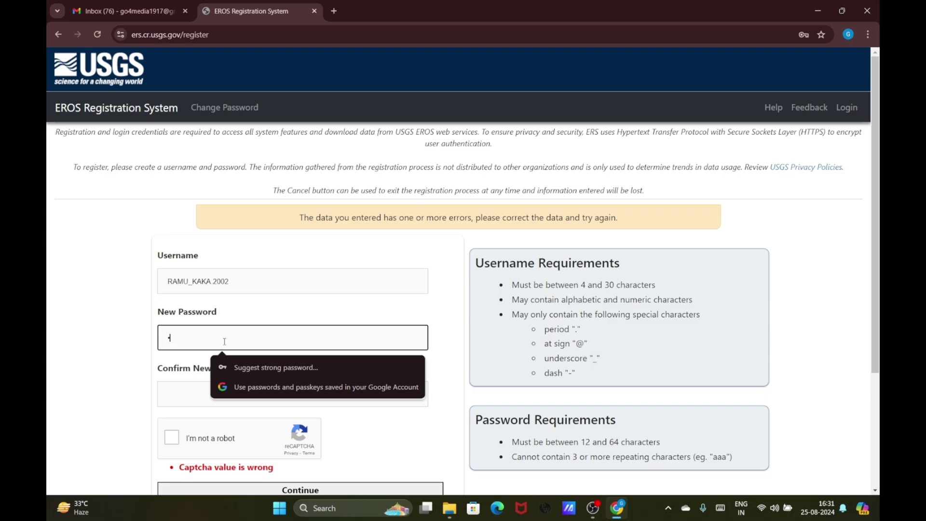
type("*************")
left_click(180, 396)
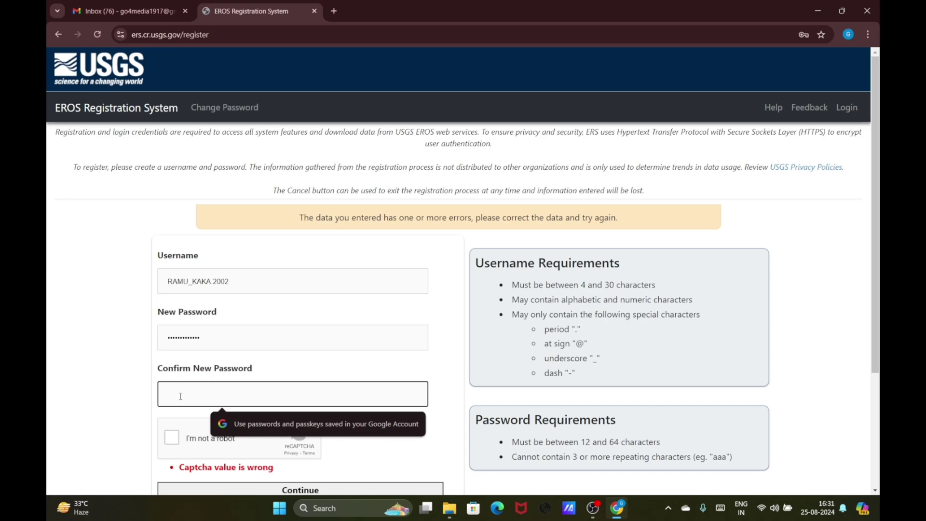
type("******")
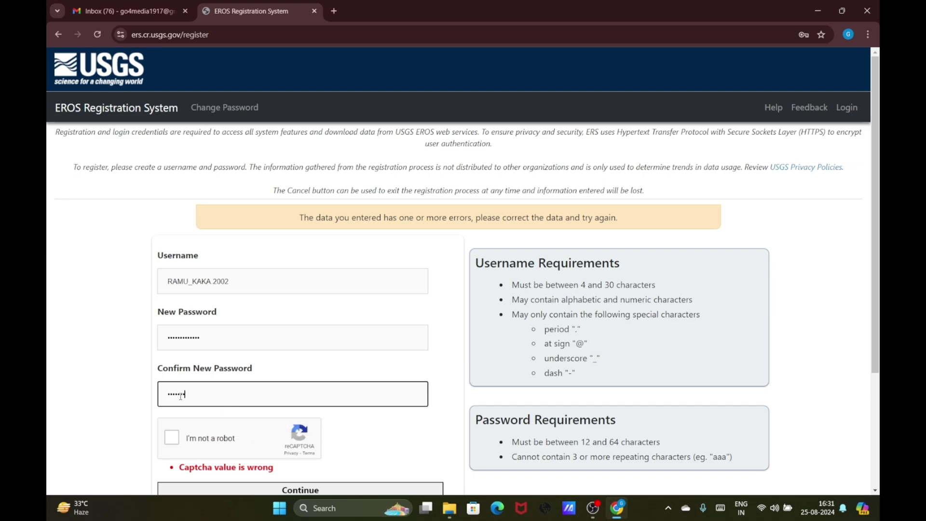
type("******")
left_click(172, 438)
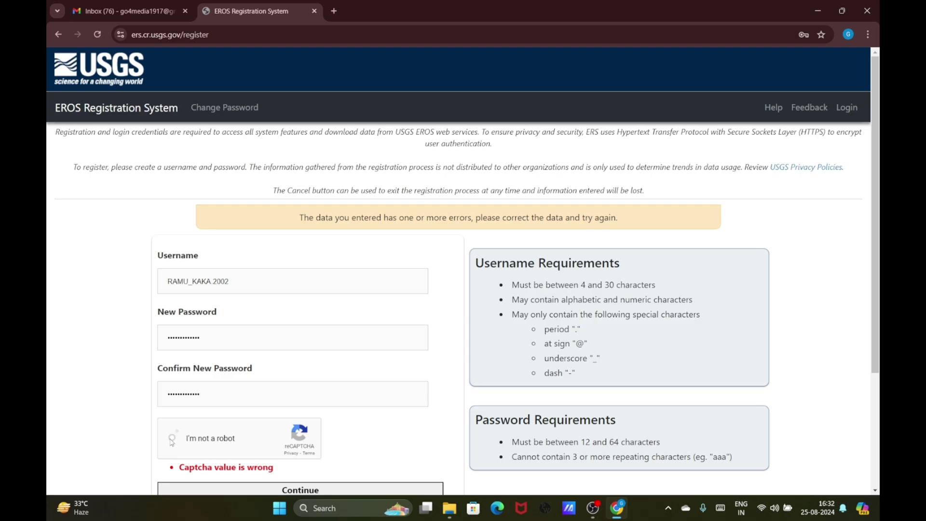
scroll(172, 439, "down", 1)
left_click(243, 437)
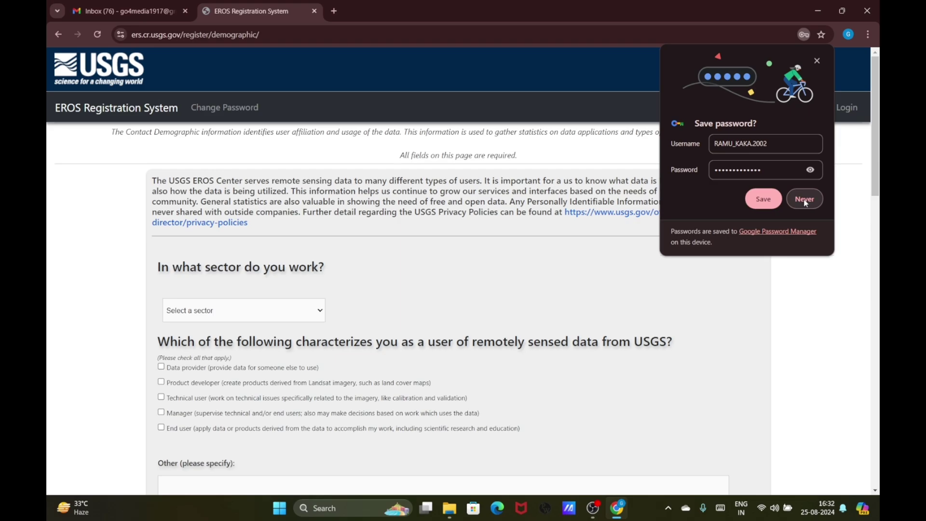
Decline Chrome's offer to save the password
left_click(805, 199)
scroll(684, 232, "down", 3)
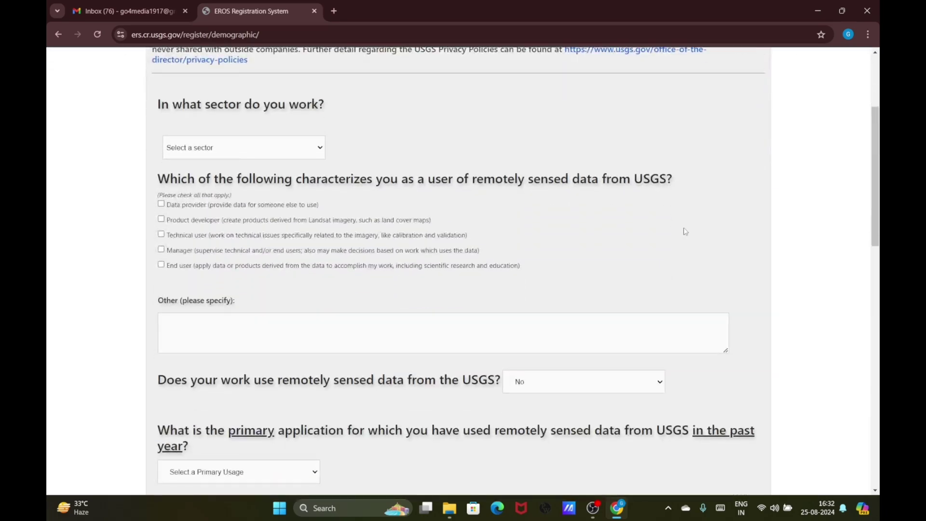
scroll(685, 231, "down", 1)
scroll(344, 143, "up", 1)
Set the work sector to Academic Institution and tick End user
left_click(310, 151)
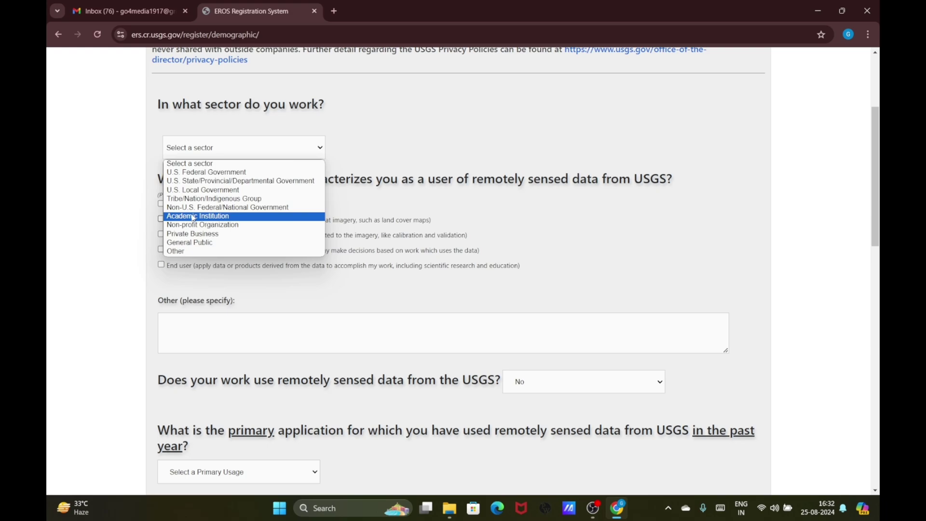
left_click(193, 218)
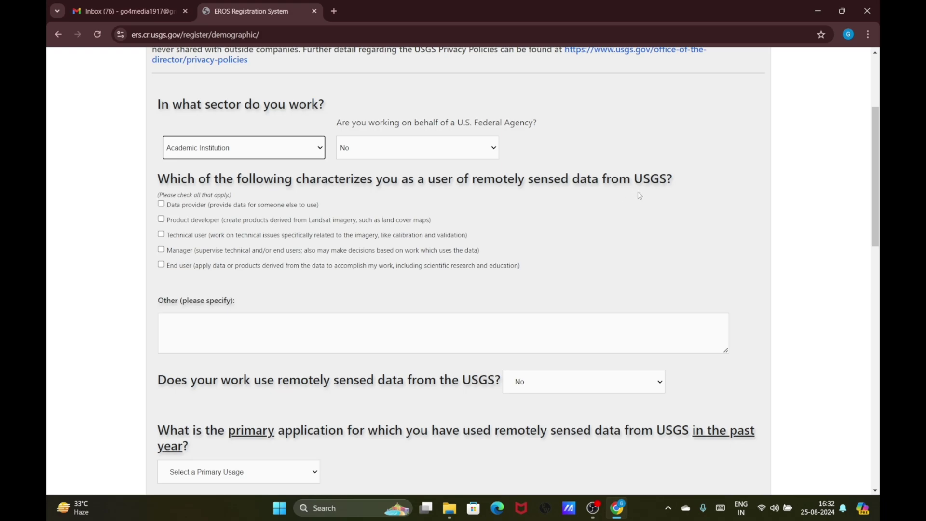
left_click(161, 265)
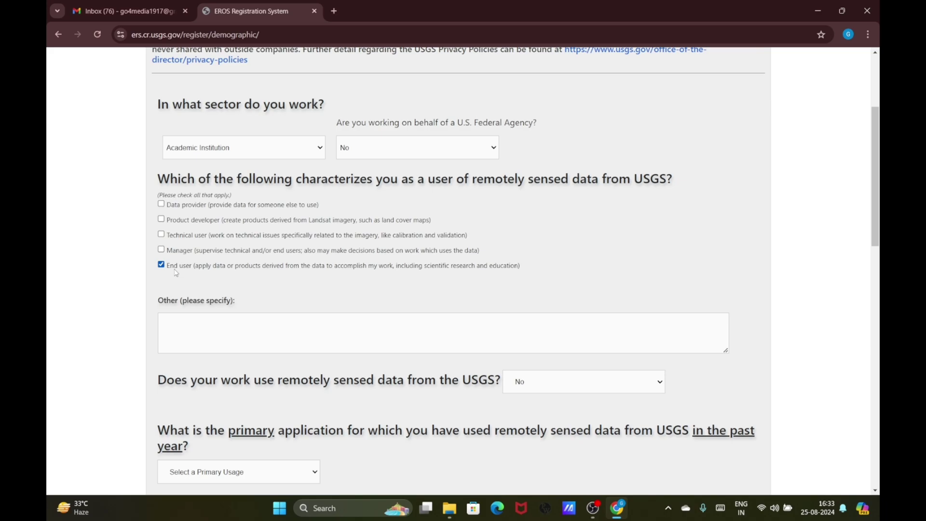
scroll(176, 273, "down", 1)
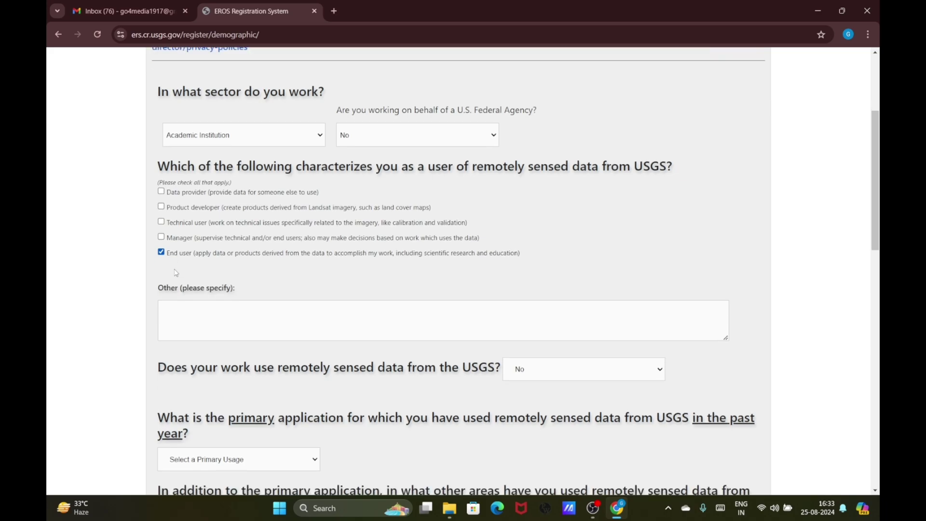
scroll(464, 338, "down", 1)
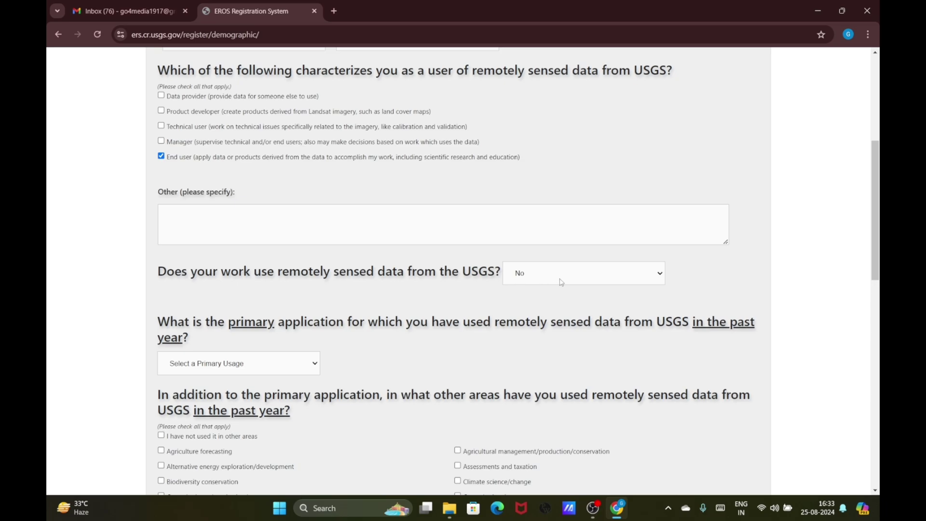
Answer Yes to using USGS remotely sensed data and set operational work to 57%
left_click(574, 281)
left_click(569, 288)
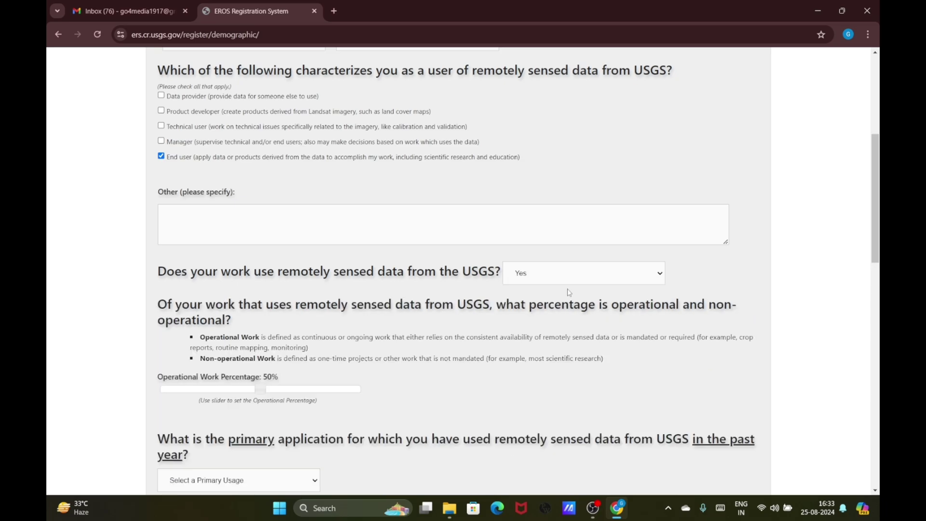
scroll(457, 307, "down", 2)
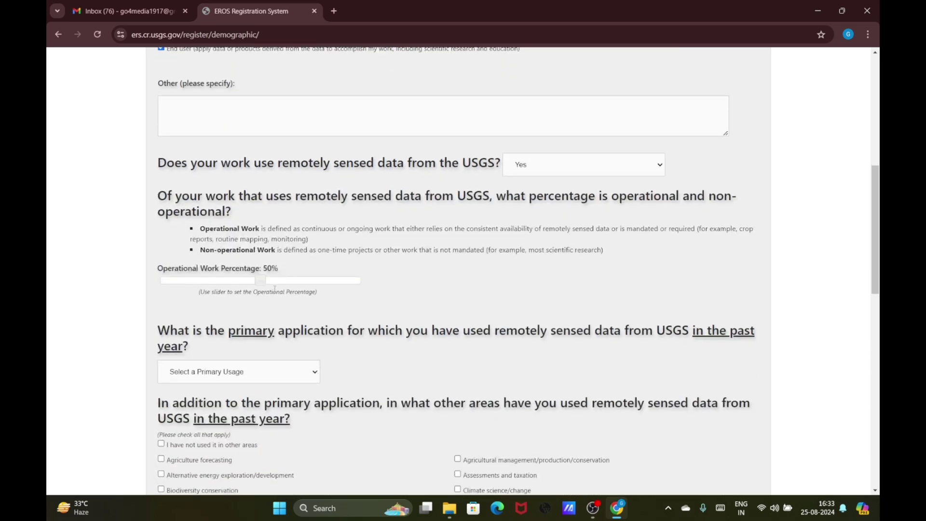
left_click_drag(260, 288, 280, 284)
scroll(298, 314, "down", 2)
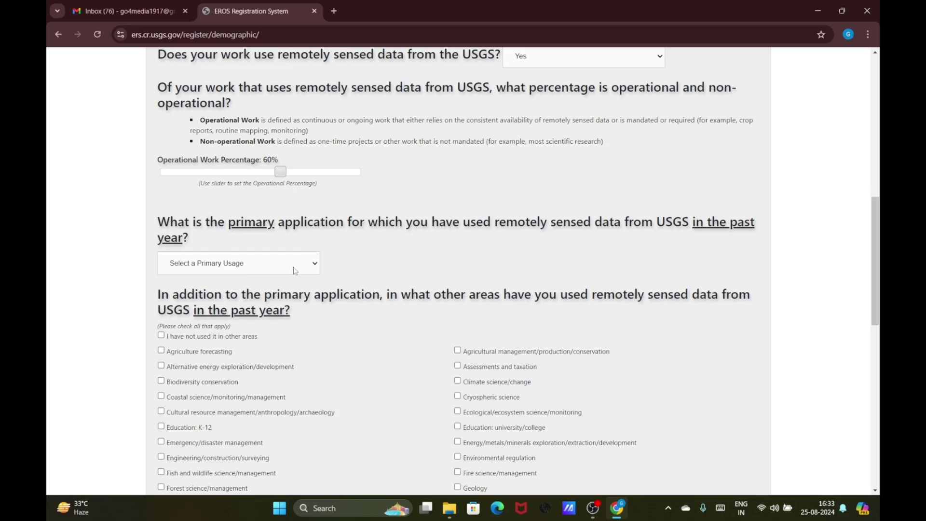
Choose Education: university/college as the primary usage
left_click(295, 270)
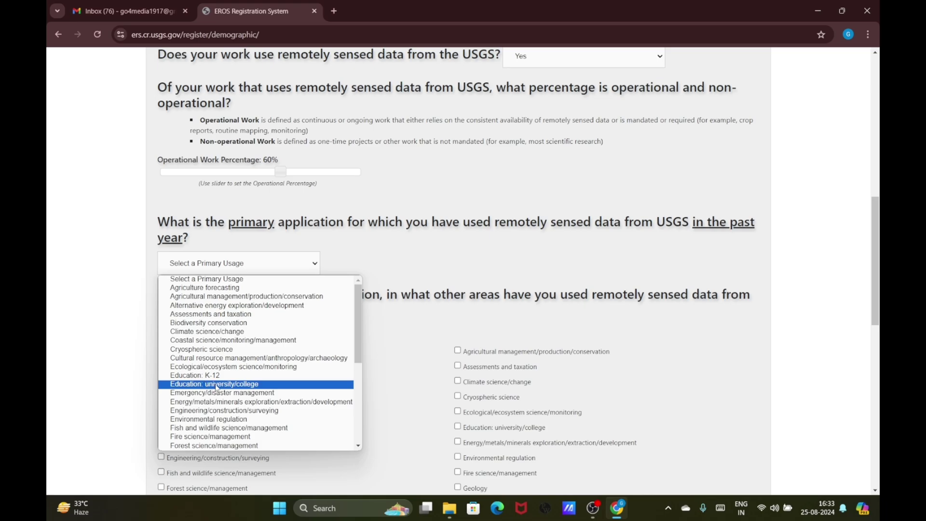
left_click(216, 385)
scroll(216, 387, "down", 3)
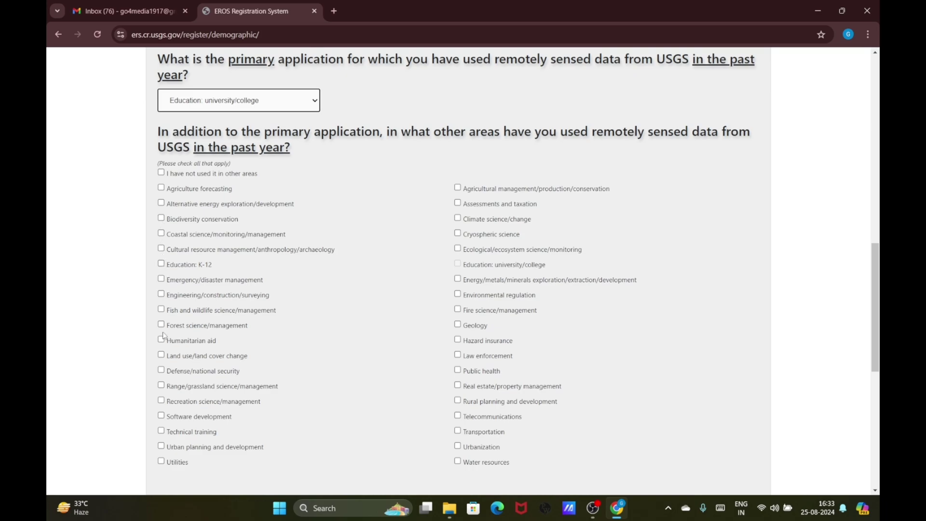
Tick Land use, Agriculture forecasting, Urban planning, Urbanization, Water resources, Rural planning, Agricultural management
left_click(161, 359)
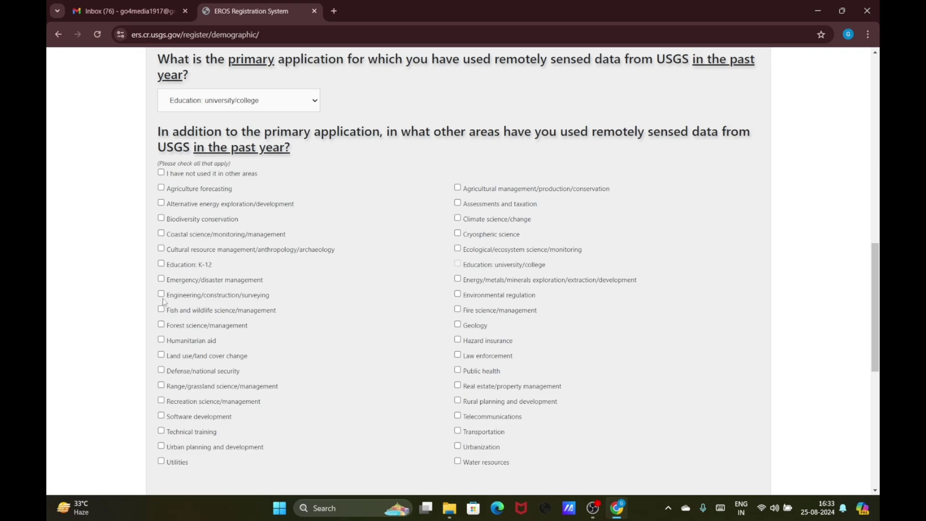
left_click(161, 355)
left_click(162, 190)
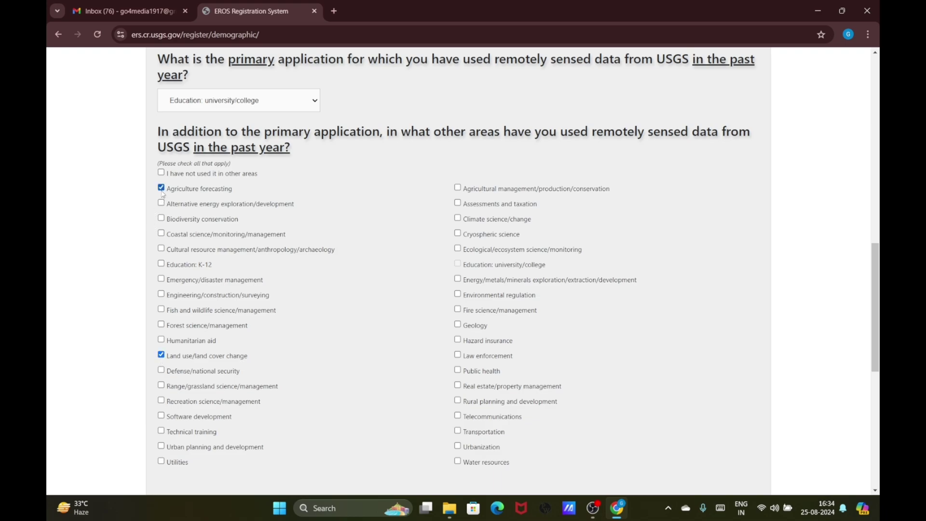
left_click(162, 447)
left_click(458, 446)
left_click(458, 463)
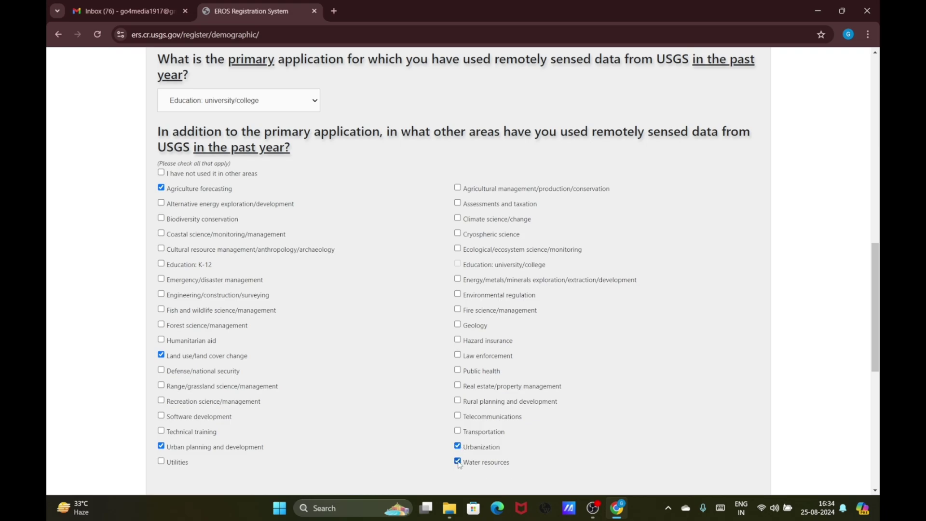
left_click(458, 401)
left_click(458, 188)
Also tick Geology and Biodiversity conservation
scroll(547, 382, "down", 5)
scroll(546, 382, "down", 1)
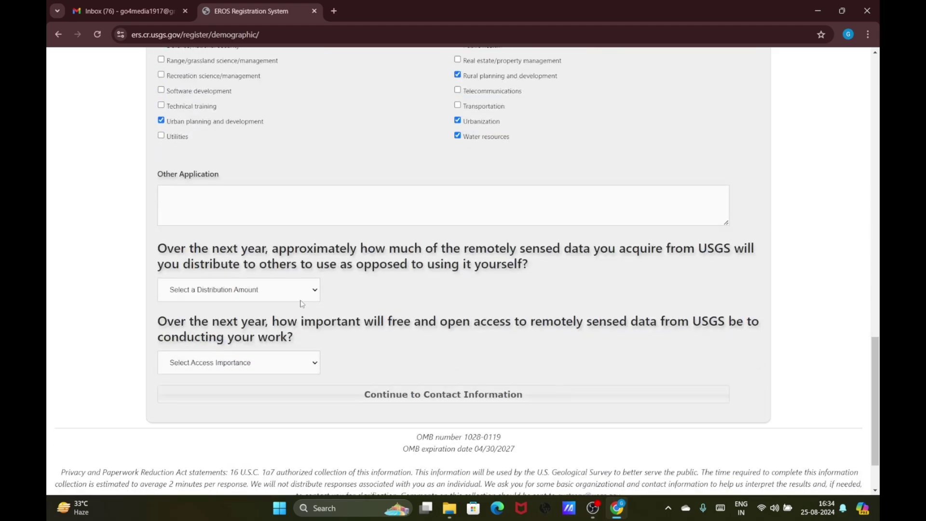
scroll(318, 303, "up", 2)
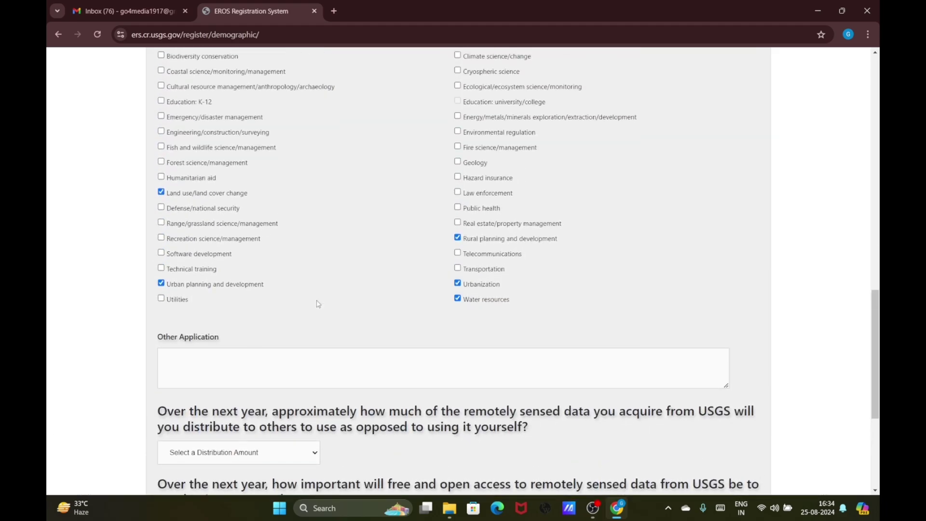
scroll(319, 303, "up", 2)
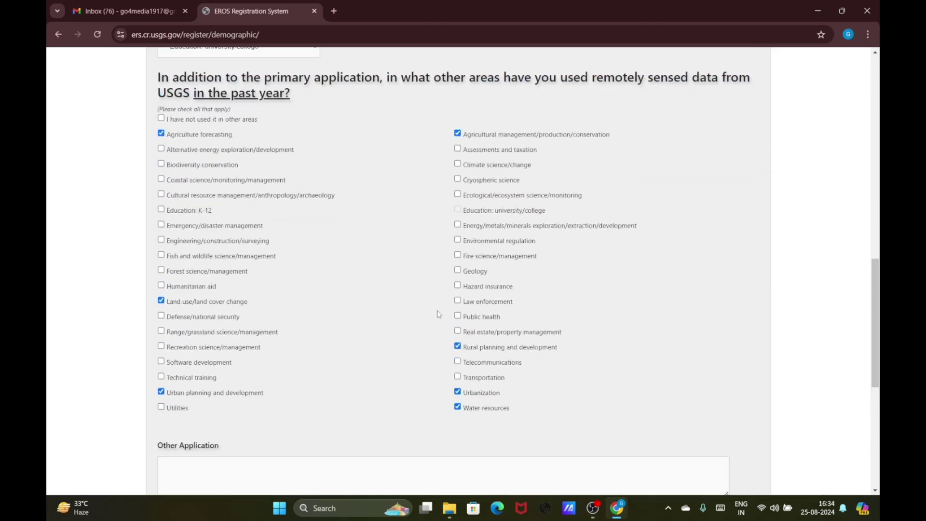
left_click(457, 271)
left_click(162, 165)
Set distribution to None of the data and open access to Very Important, then continue
scroll(333, 349, "down", 5)
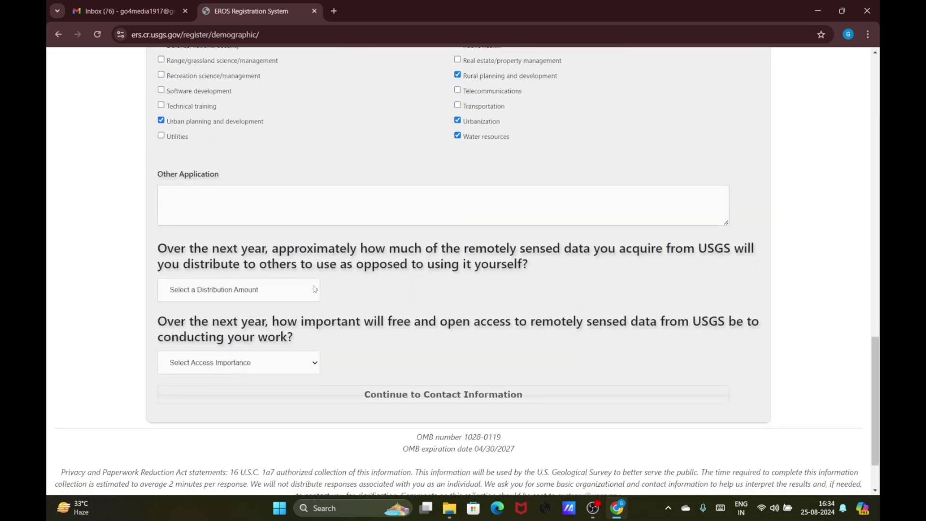
left_click(314, 289)
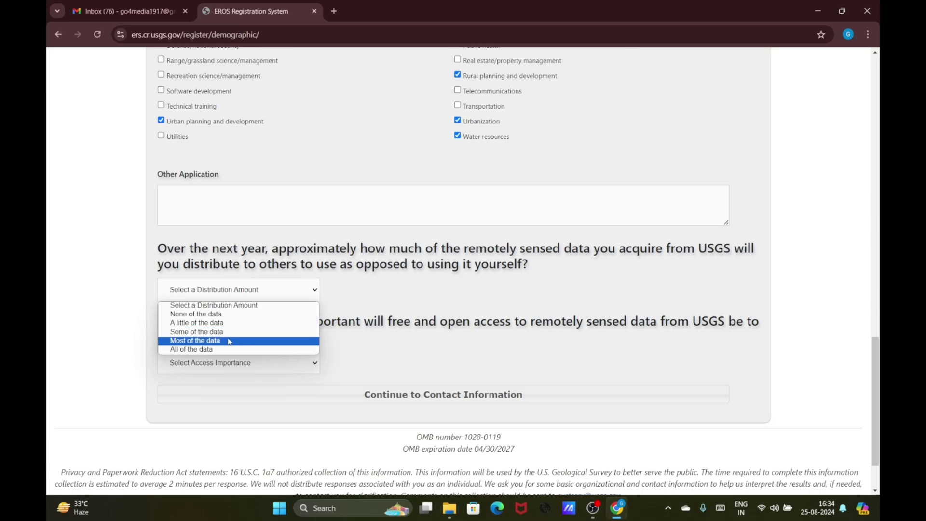
left_click(240, 314)
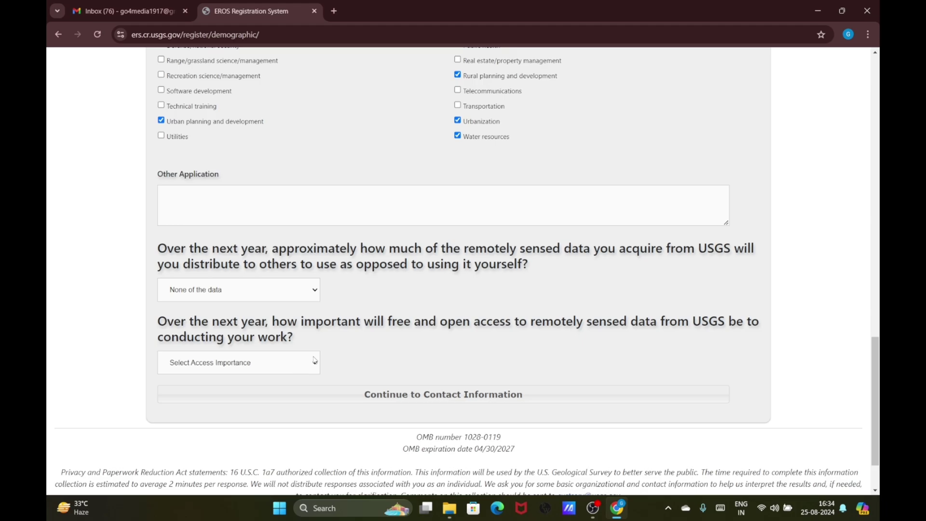
left_click(314, 360)
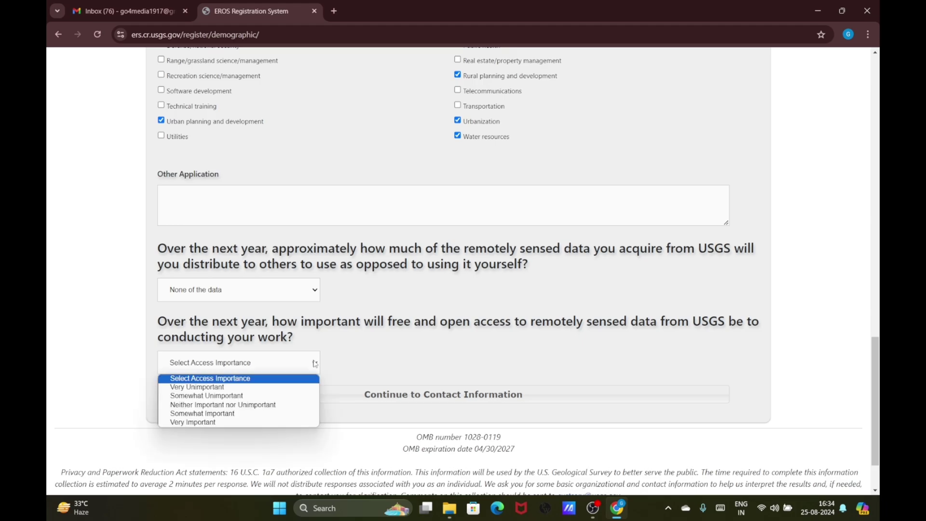
left_click(226, 423)
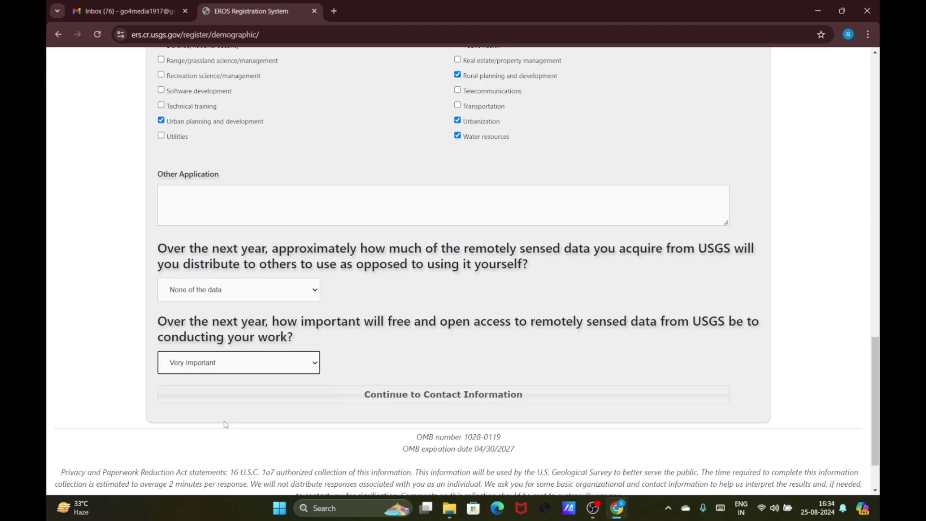
left_click(401, 396)
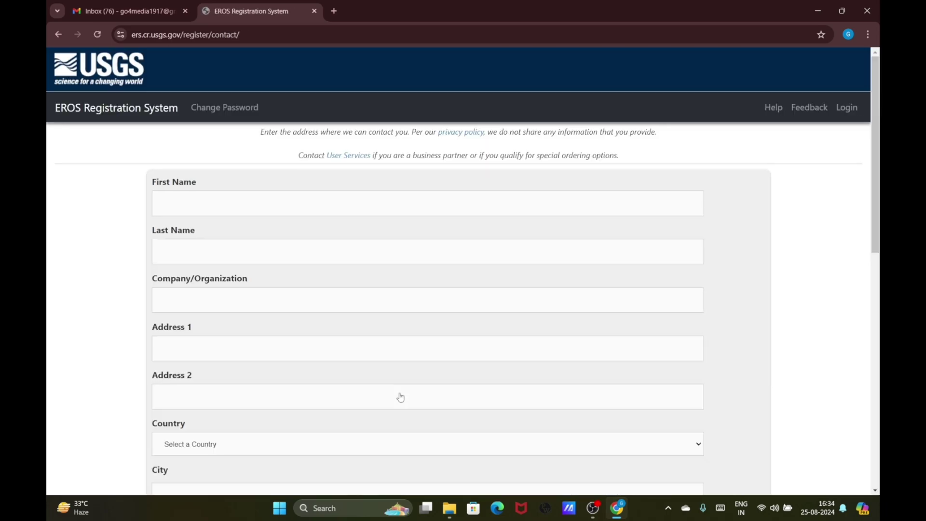
Enter the first name and the last name in their separate fields
scroll(255, 271, "down", 1)
left_click(251, 156)
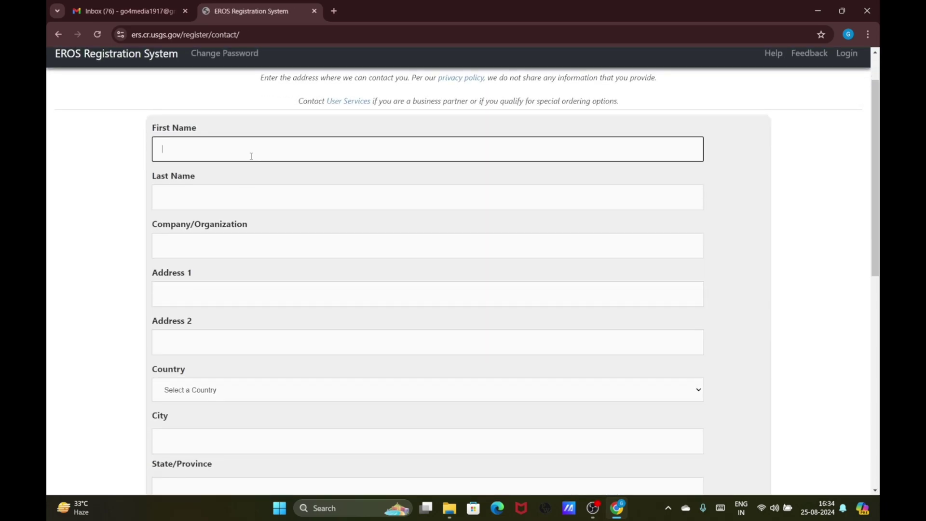
type("RAM")
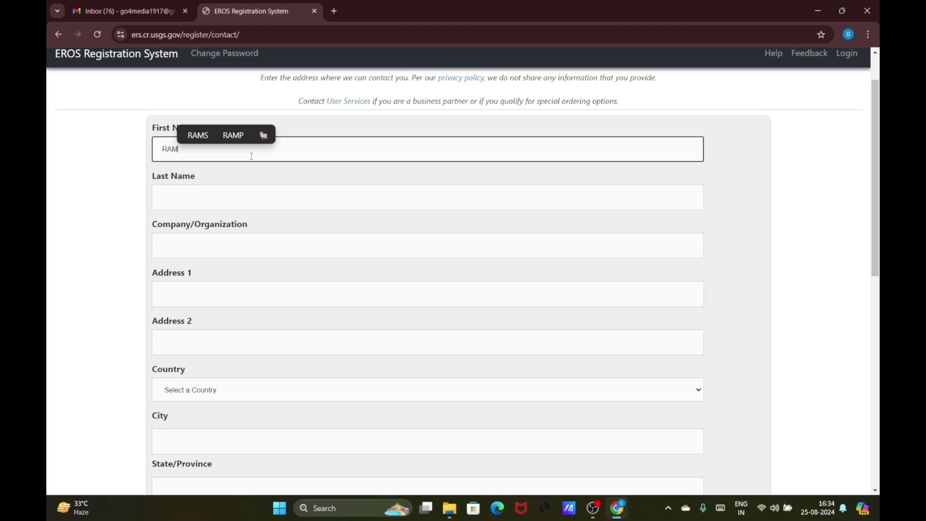
type("U KAKA")
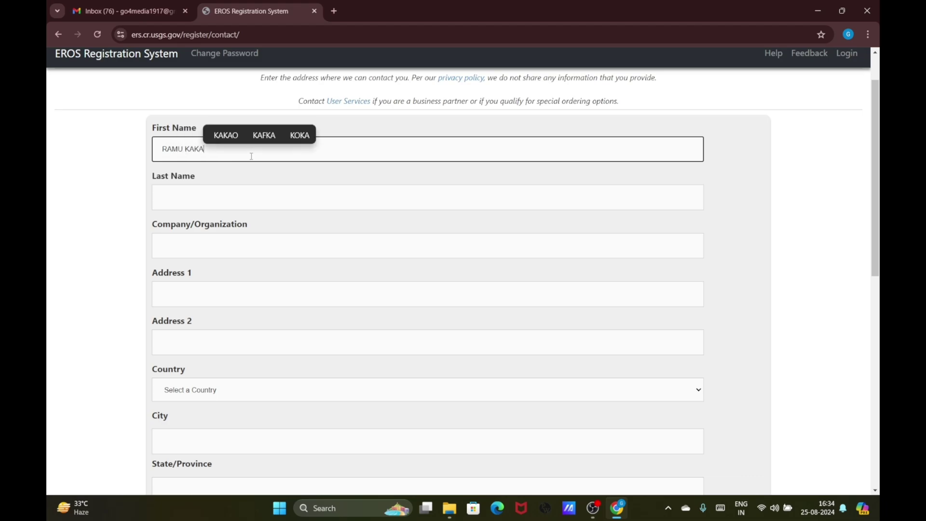
left_click(240, 204)
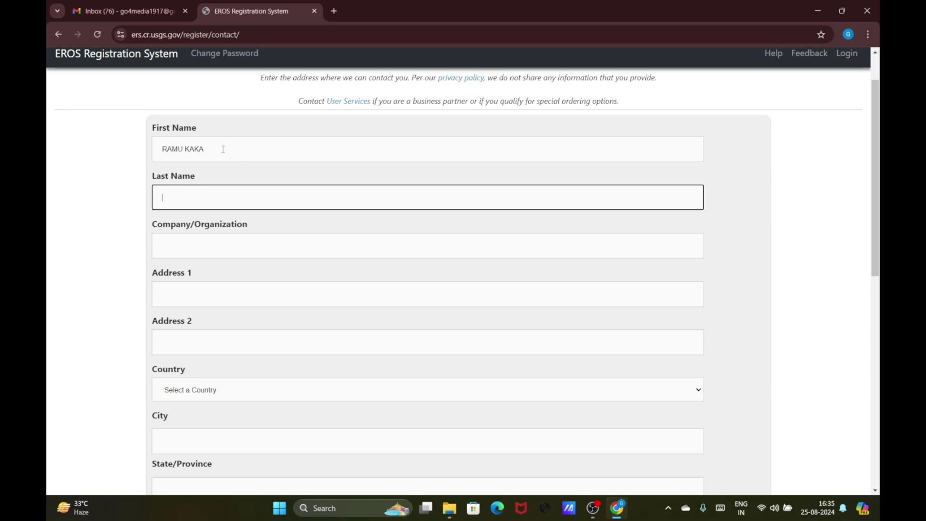
left_click_drag(223, 149, 168, 149)
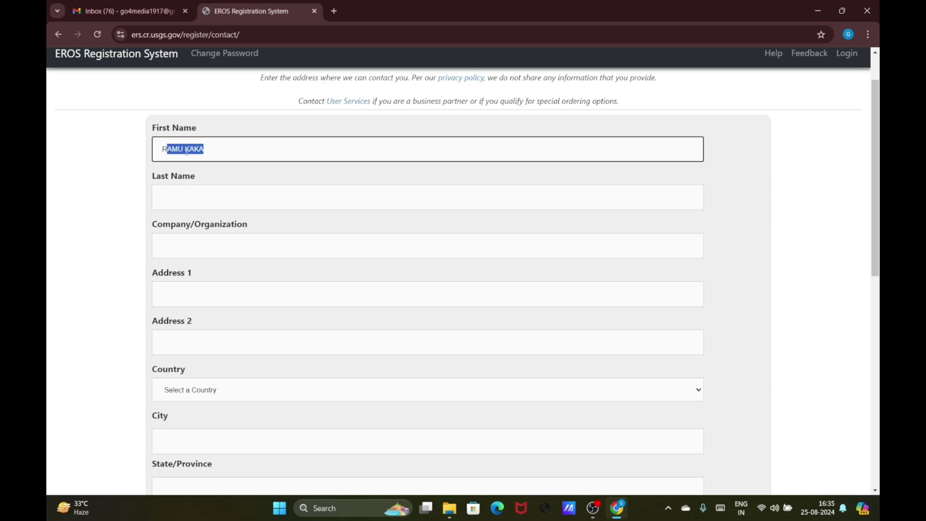
left_click(188, 151)
key("BackSpace")
key("BackSpace")
key("BackSpace")
key("BackSpace")
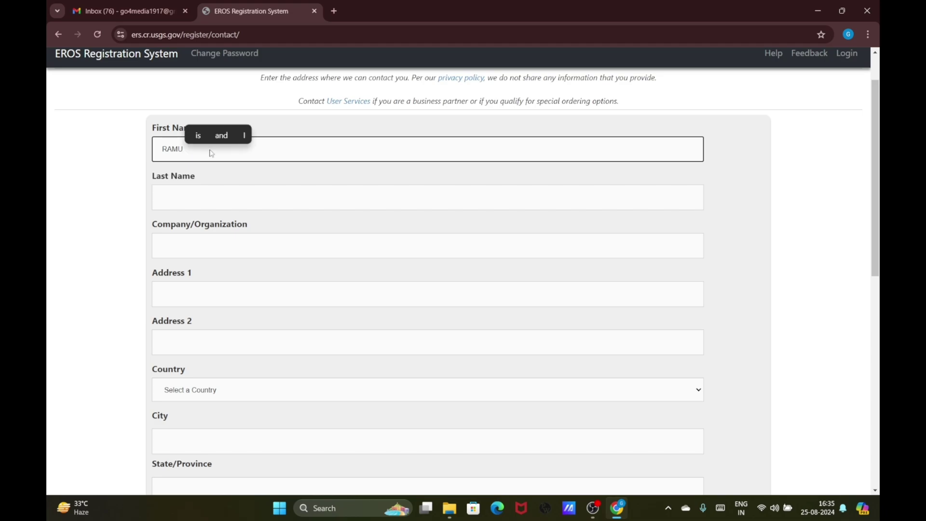
left_click(209, 190)
type("KAKA")
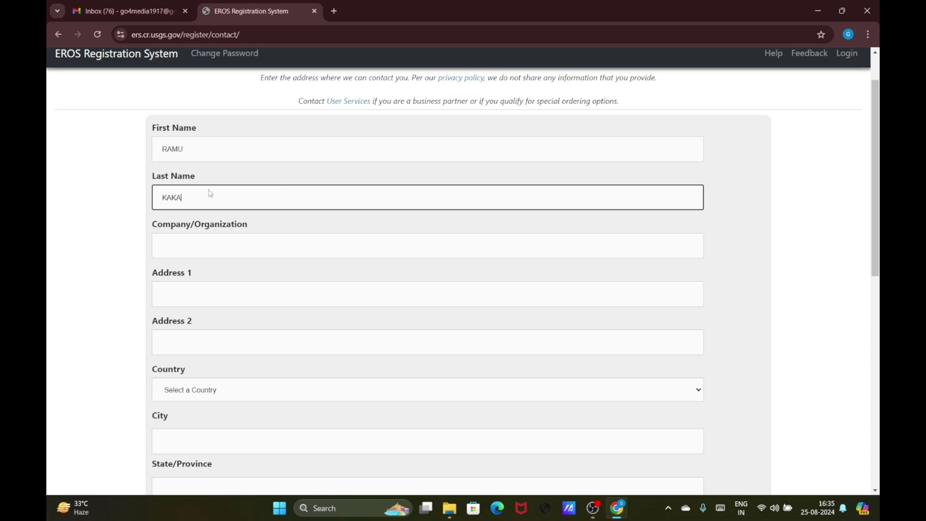
Enter 'Educational institute' as the Company/Organization
left_click(203, 248)
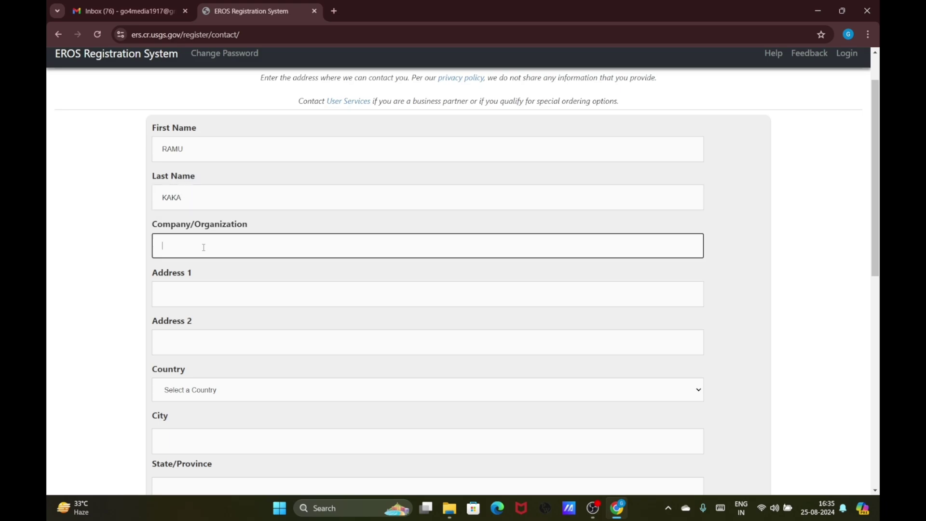
type("EDU")
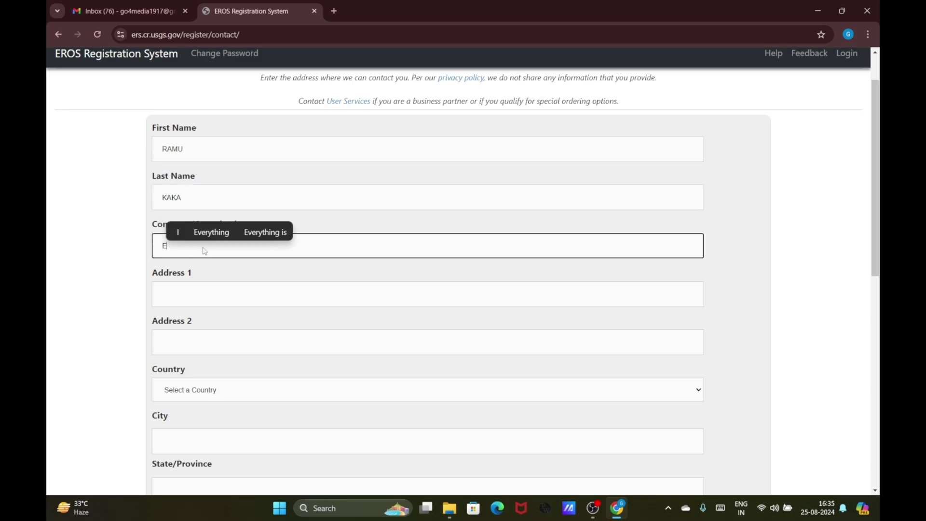
key("BackSpace")
key("BackSpace")
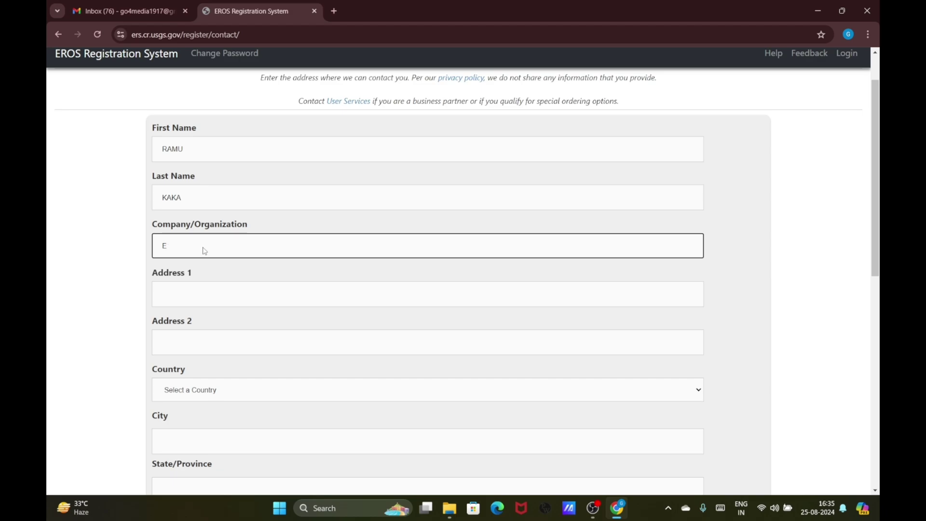
type("ducational ")
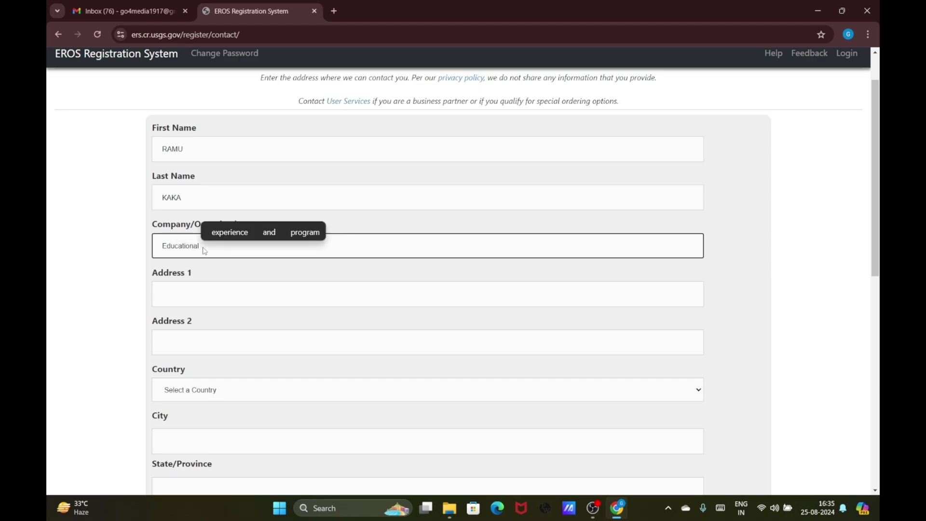
type("institut")
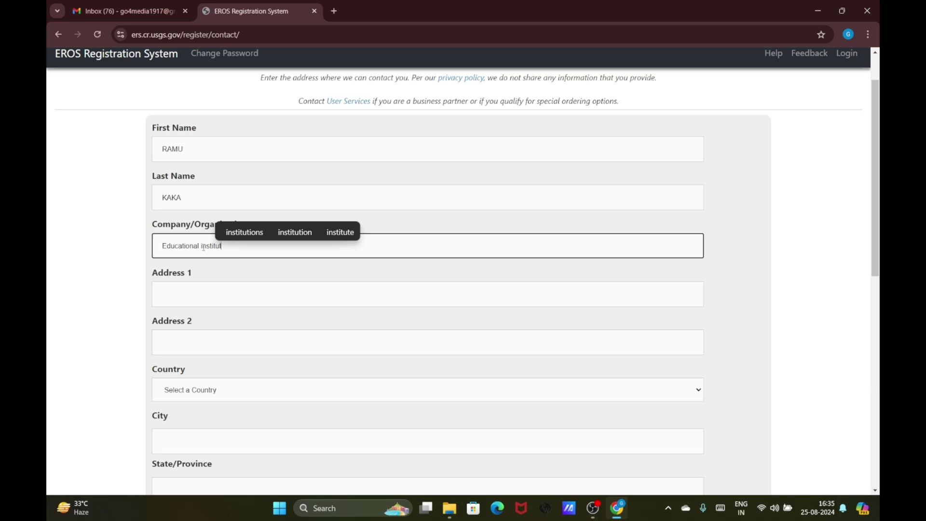
type("e")
left_click(211, 299)
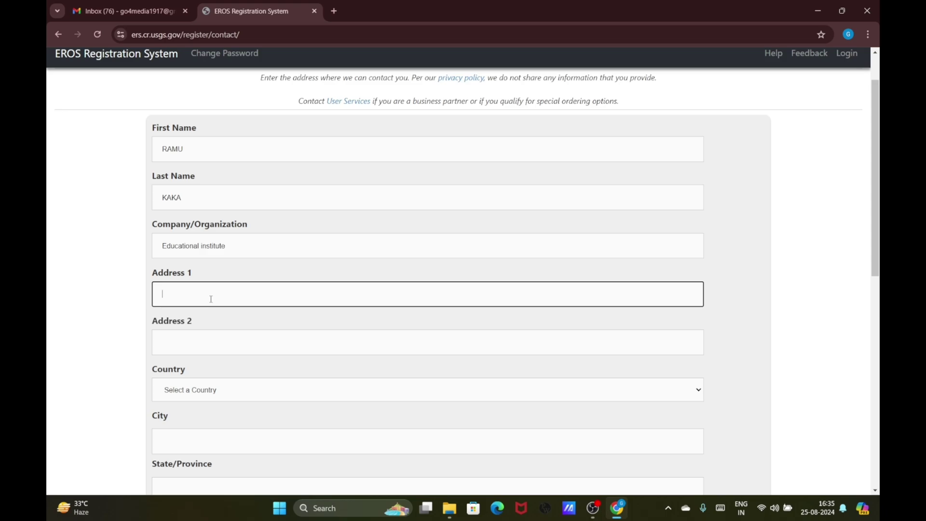
Fill in the street address in Address 1 and the city in Address 2
type("dw")
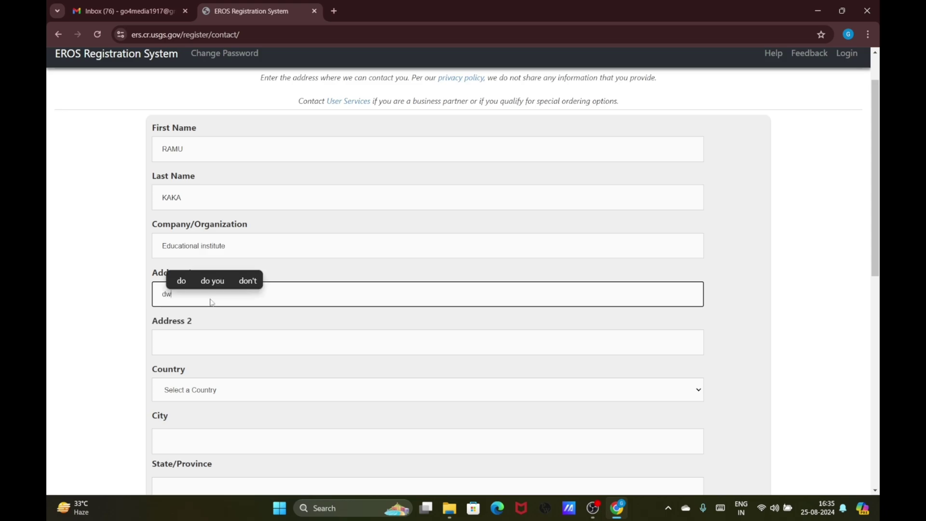
type("arka sec")
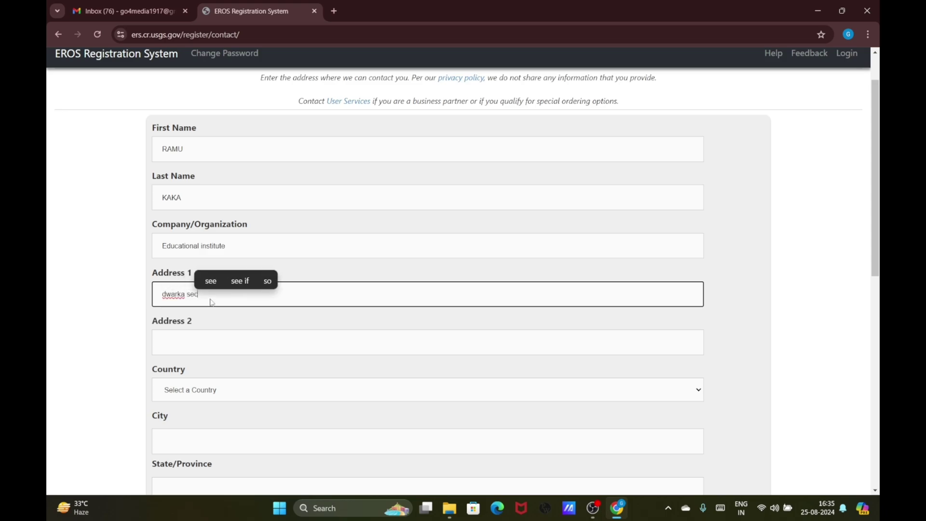
type("tor 211")
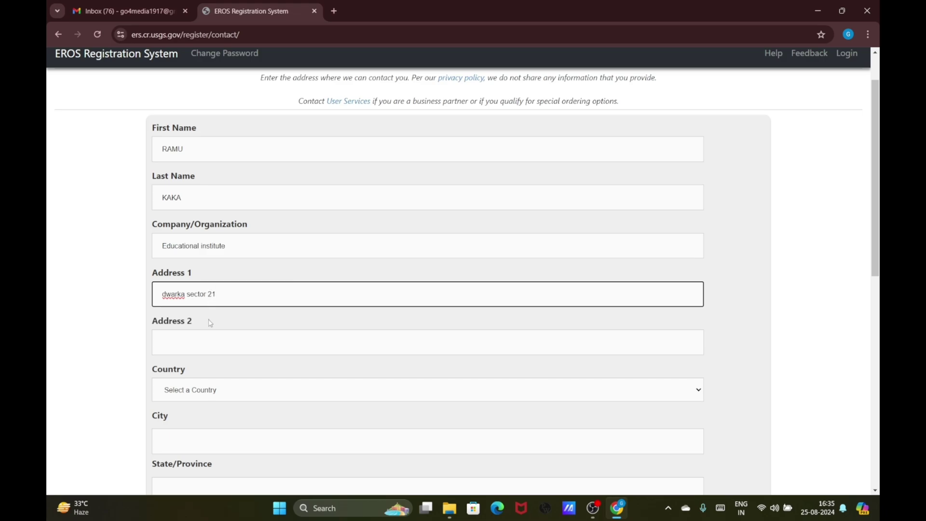
left_click(205, 351)
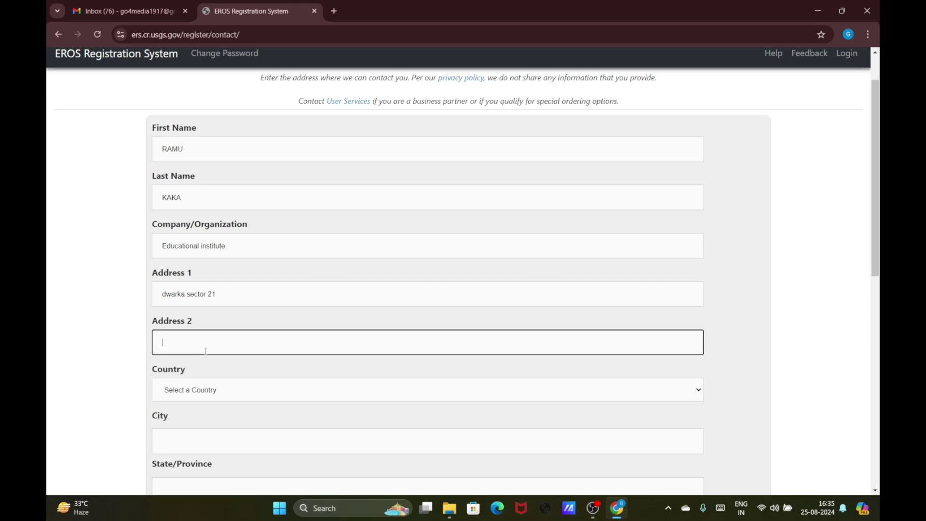
type("new delhi")
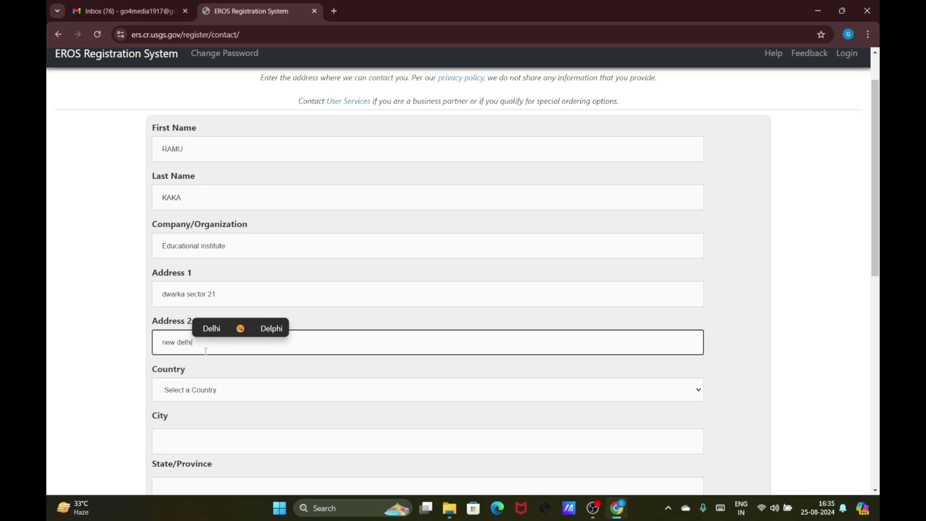
Set the Country to INDIA, correcting the accidental IRAQ selection
left_click(218, 389)
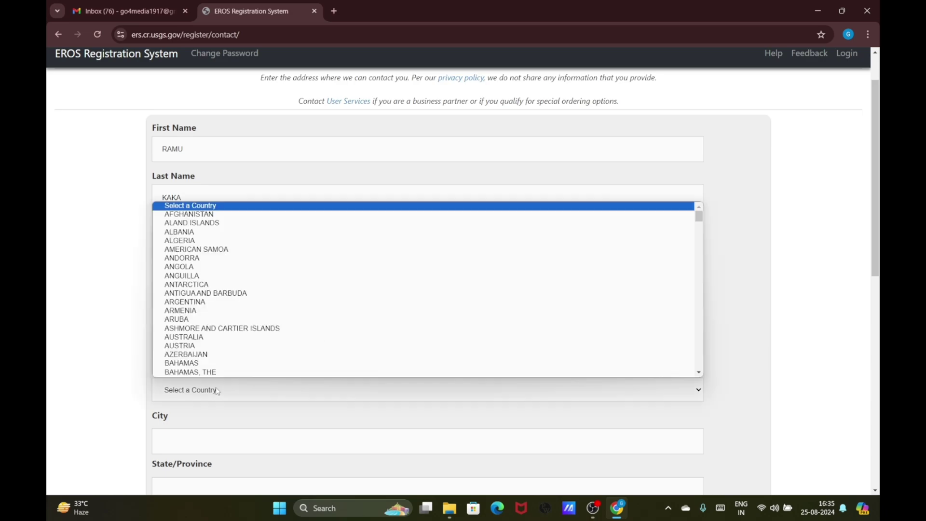
type("india")
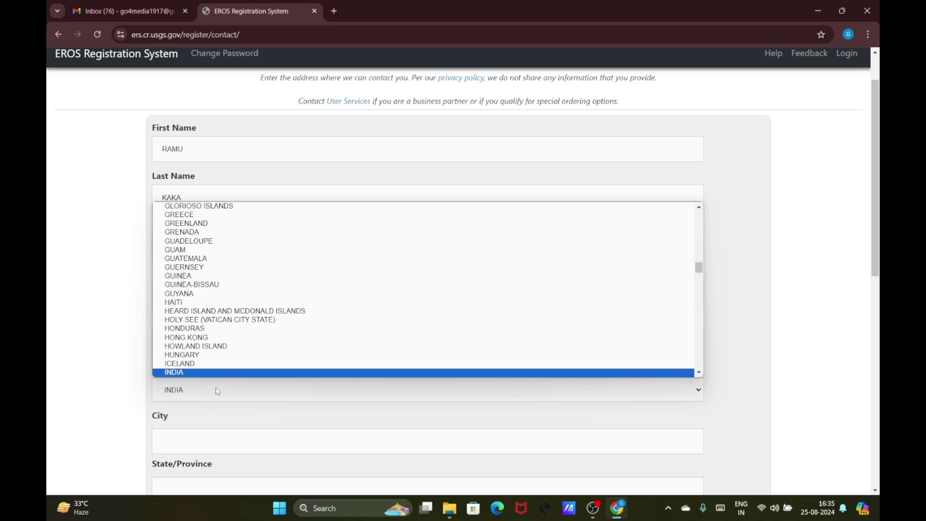
key("Down")
key("Down")
key("Down")
key("Return")
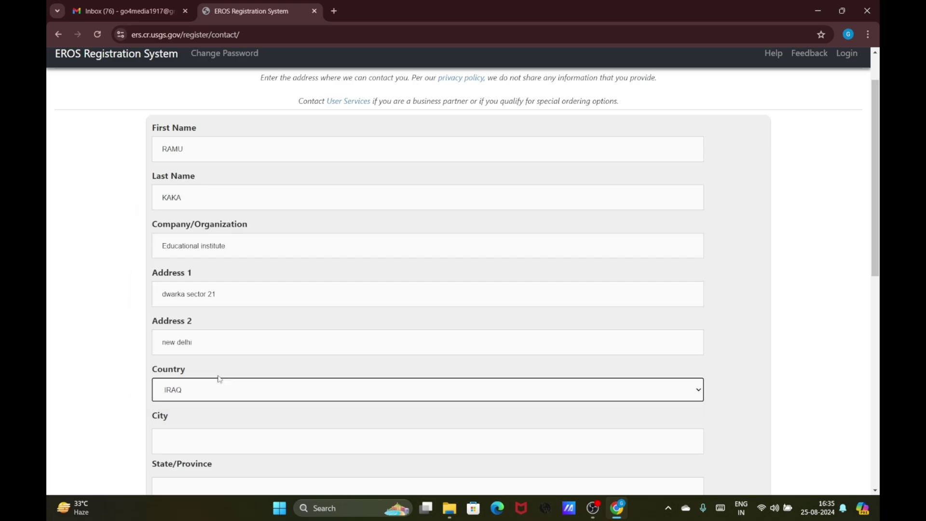
left_click(227, 399)
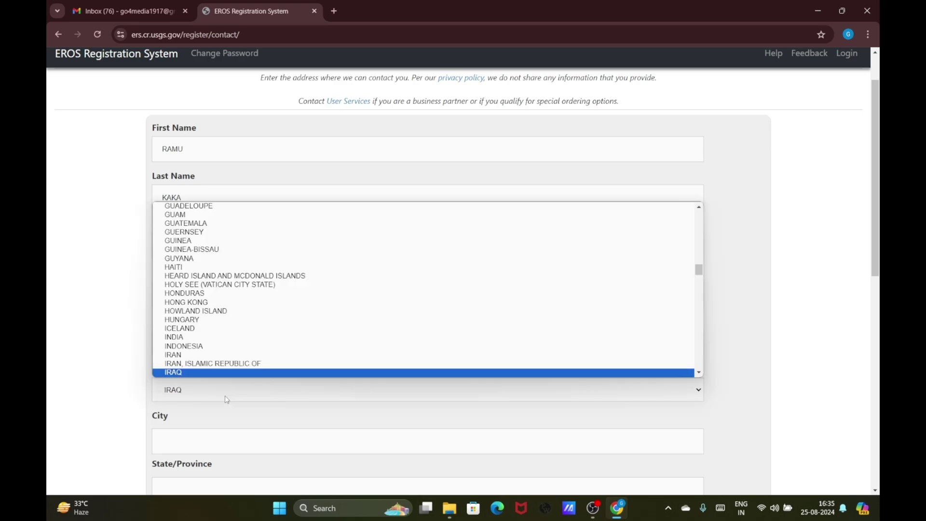
key("Up")
key("Up")
key("Up")
key("Up")
key("Return")
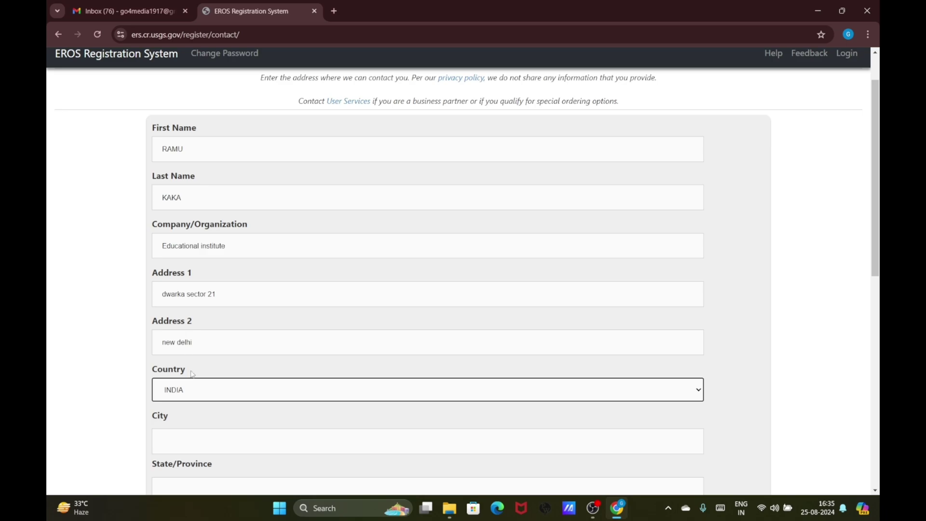
scroll(192, 424, "down", 1)
Enter the contact's city and state/province in the City and State/Province fields
left_click(195, 390)
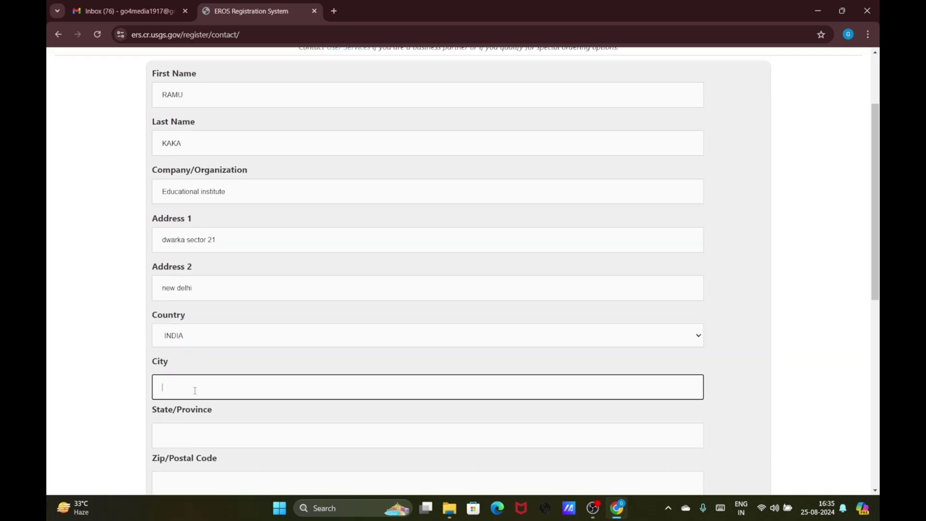
type("new delhi")
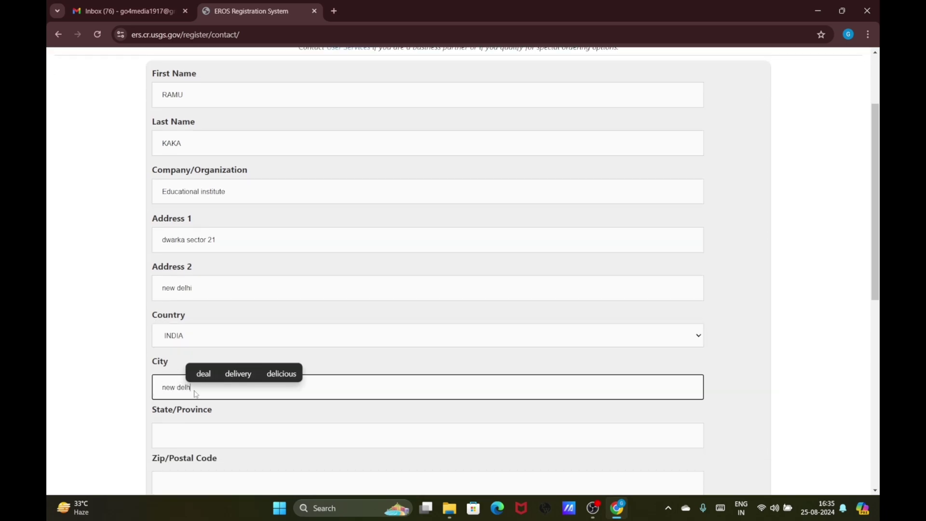
type("i")
scroll(196, 394, "down", 2)
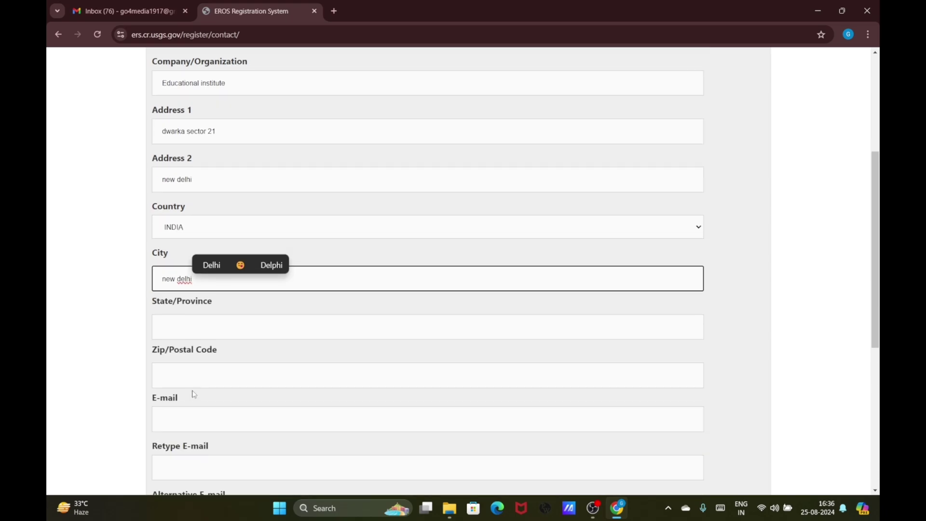
left_click(181, 327)
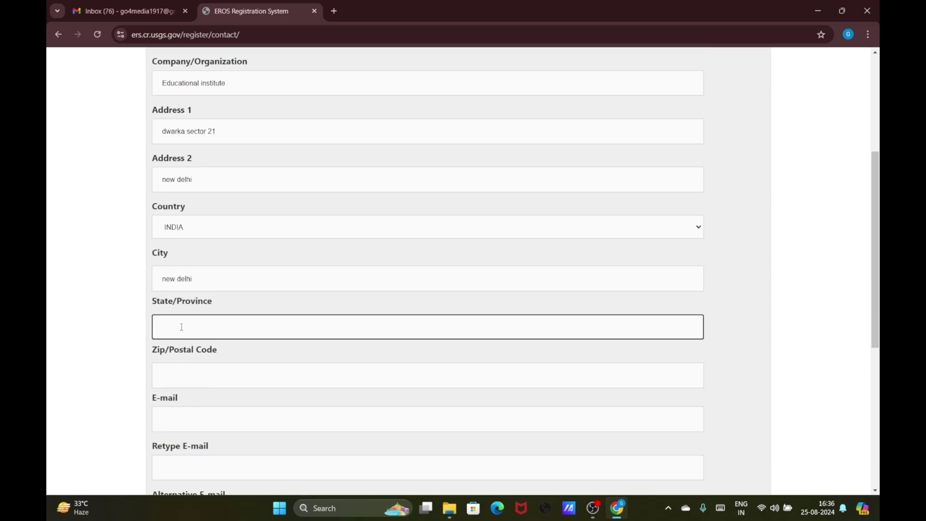
type("new delhi")
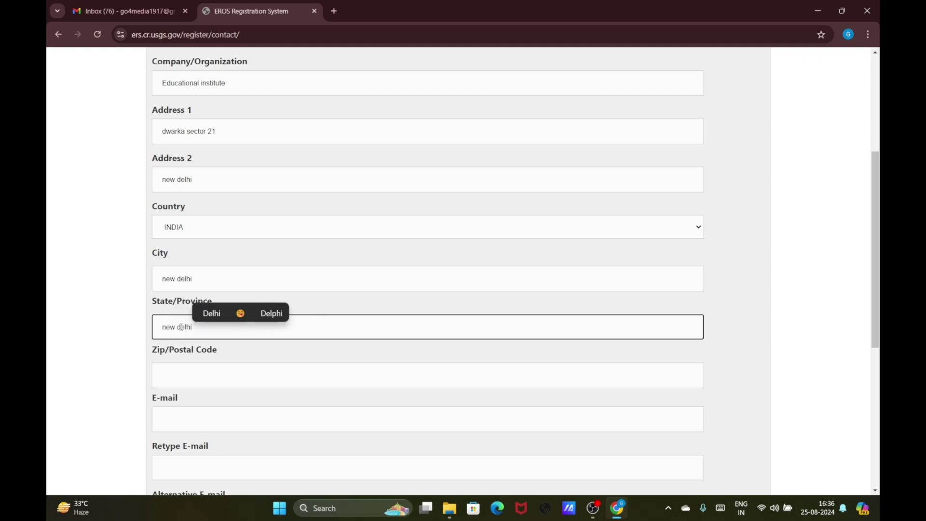
scroll(225, 362, "down", 1)
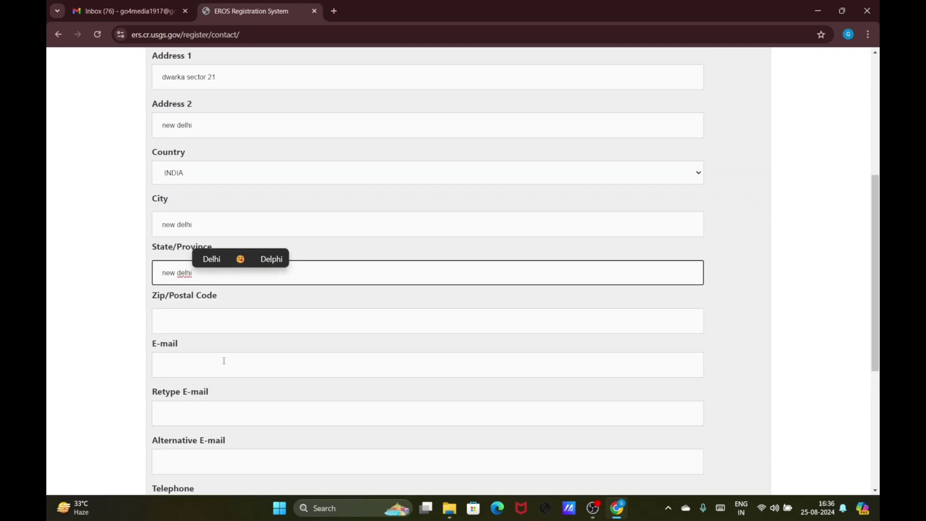
scroll(224, 361, "down", 1)
left_click(202, 266)
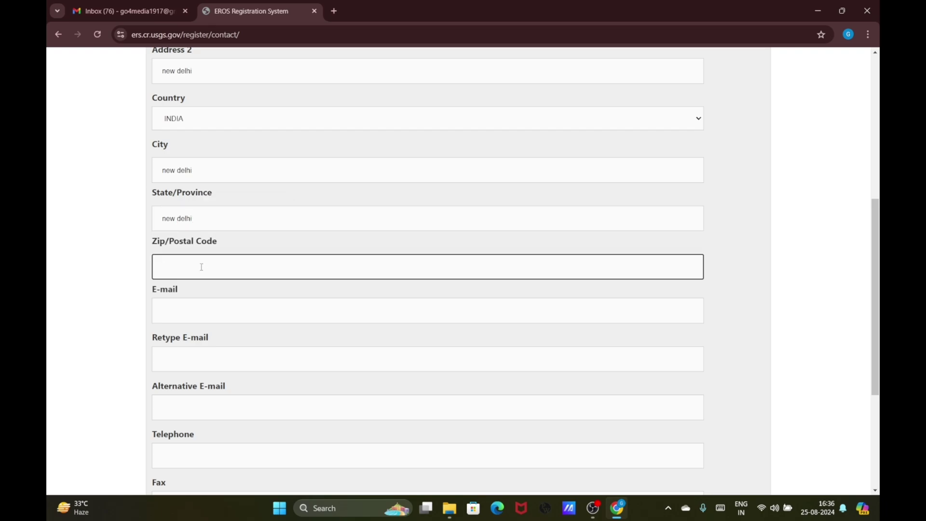
Enter the postal code in the Zip/Postal Code field, correcting the first attempt
type("11001")
scroll(304, 212, "down", 3)
scroll(301, 213, "up", 4)
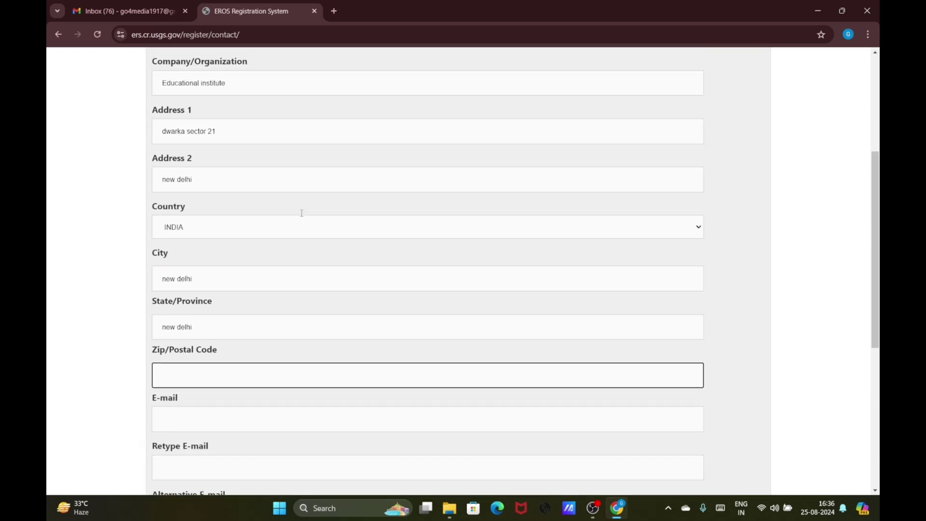
scroll(301, 215, "down", 2)
scroll(302, 217, "down", 1)
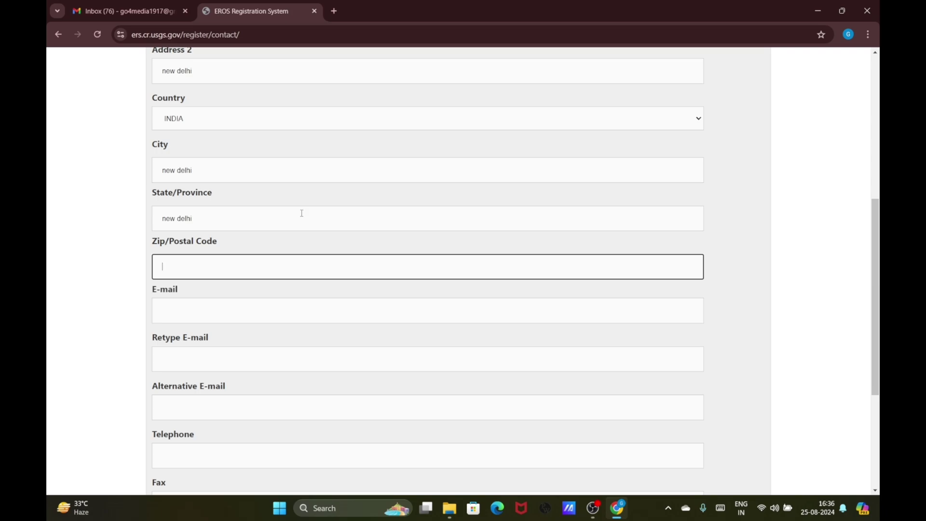
type("110037")
Enter the account e-mail address in both the E-mail and Retype E-mail fields
left_click(189, 316)
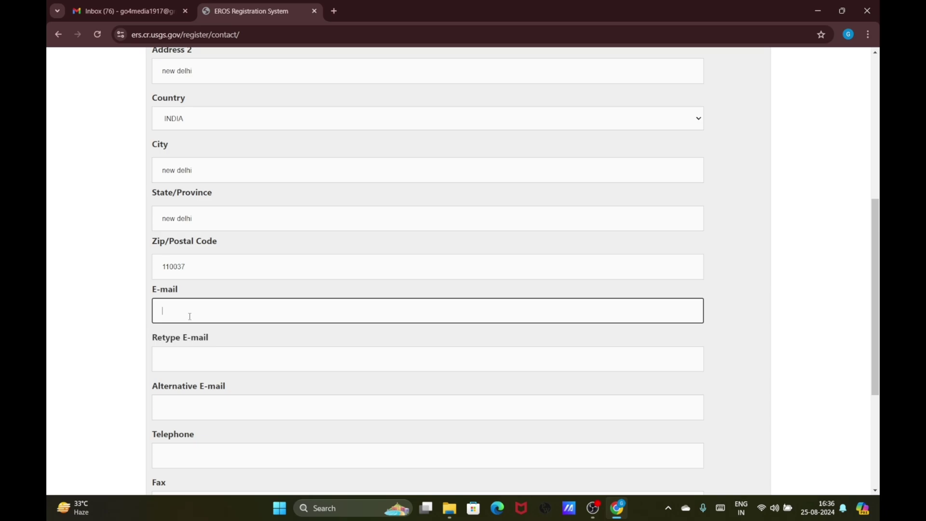
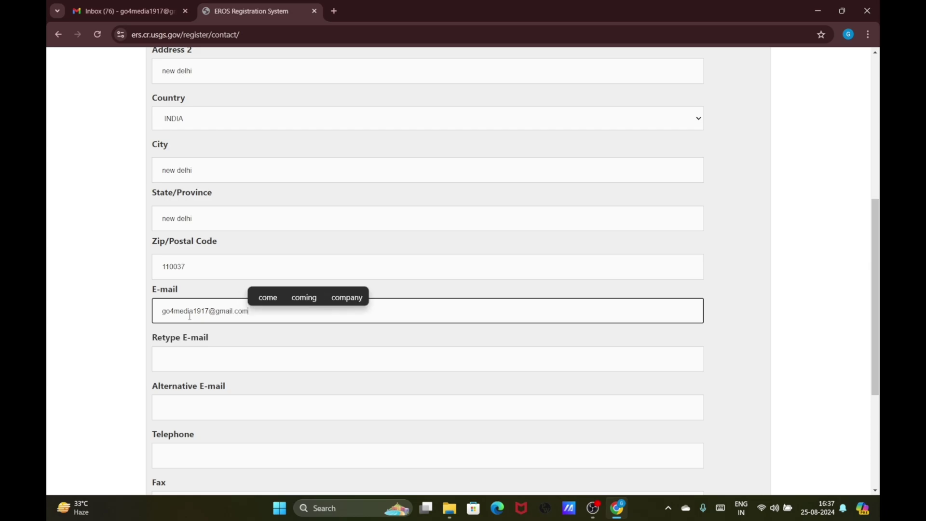
left_click(226, 365)
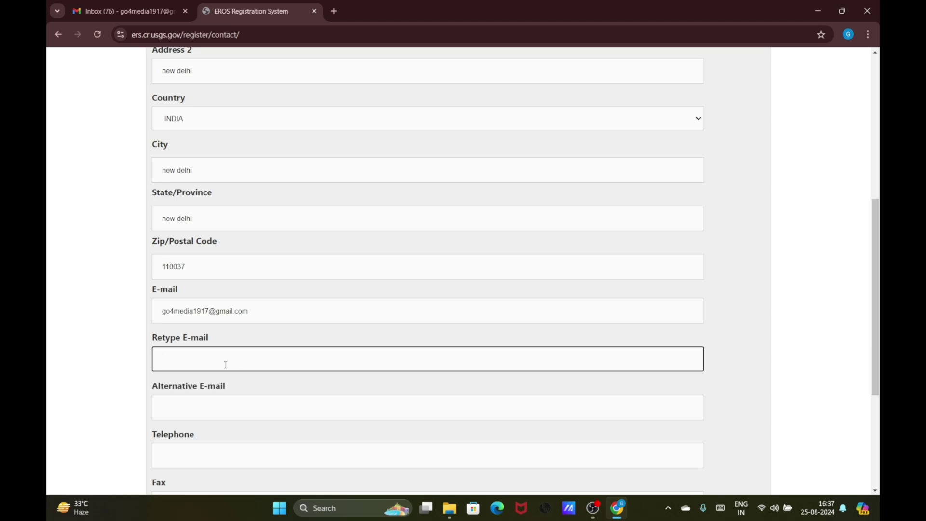
Skip Alternative E-mail, add the telephone number, and save the contact information
left_click(222, 404)
scroll(245, 242, "down", 3)
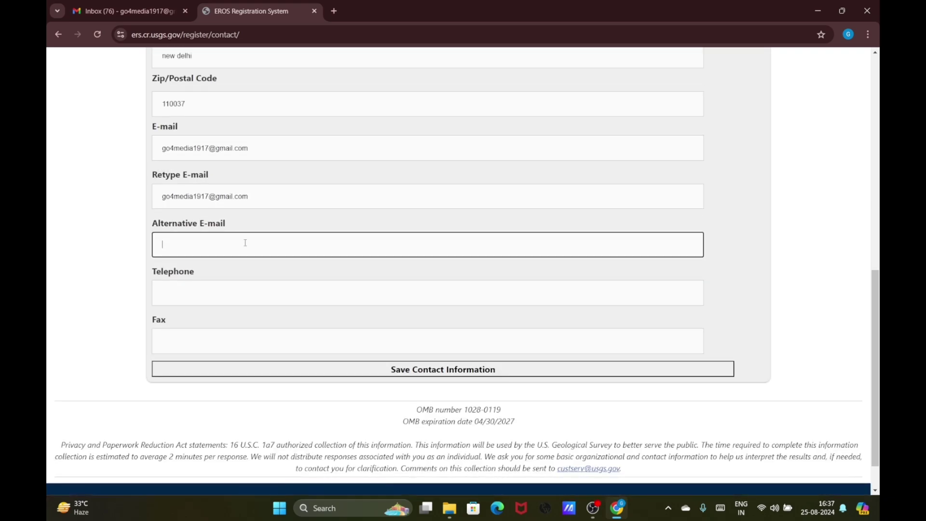
left_click(235, 293)
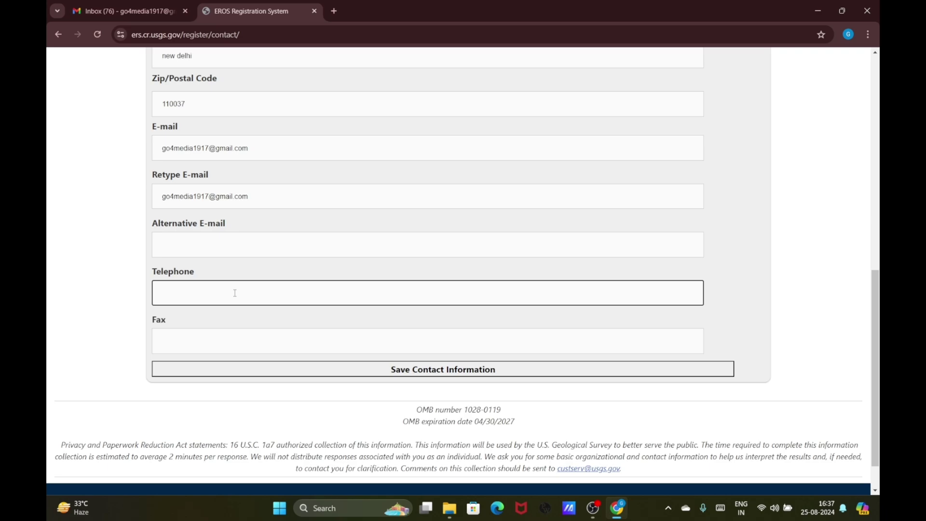
type("266837418")
left_click(413, 374)
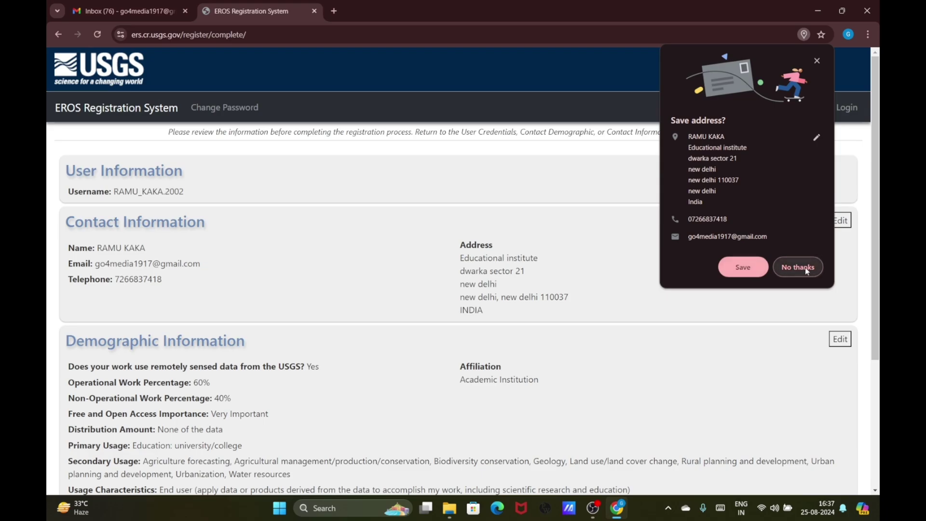
Decline Chrome's address-saving offer and submit the registration
left_click(806, 268)
scroll(615, 299, "down", 2)
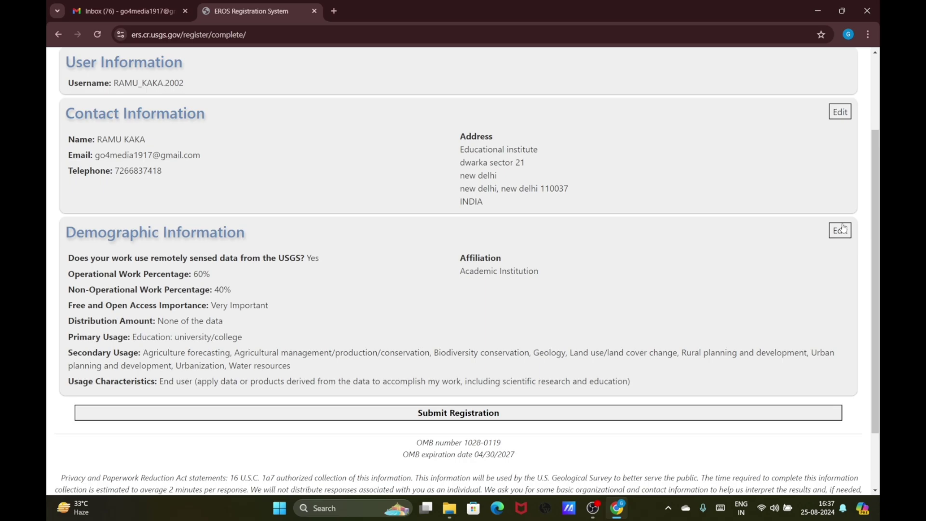
left_click(498, 416)
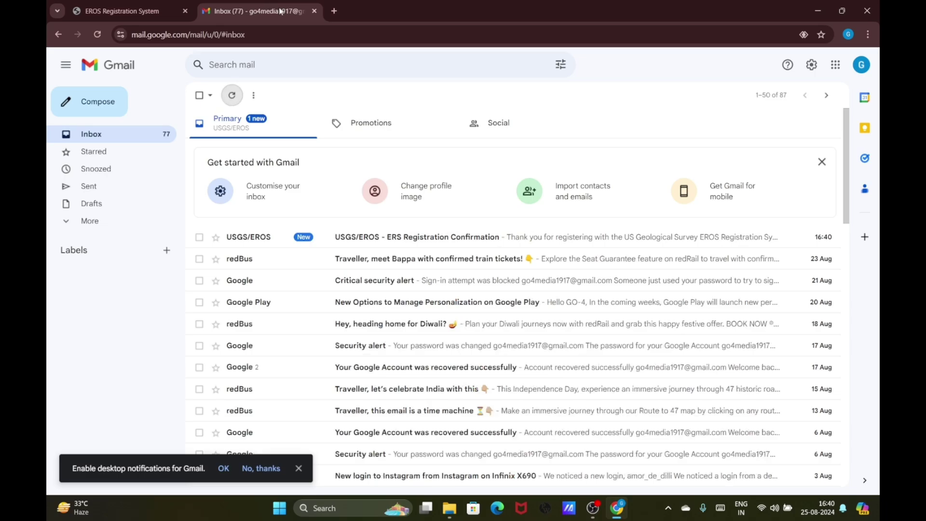
Open the ERS Registration Confirmation email in Gmail and follow its confirmation link
left_click(330, 236)
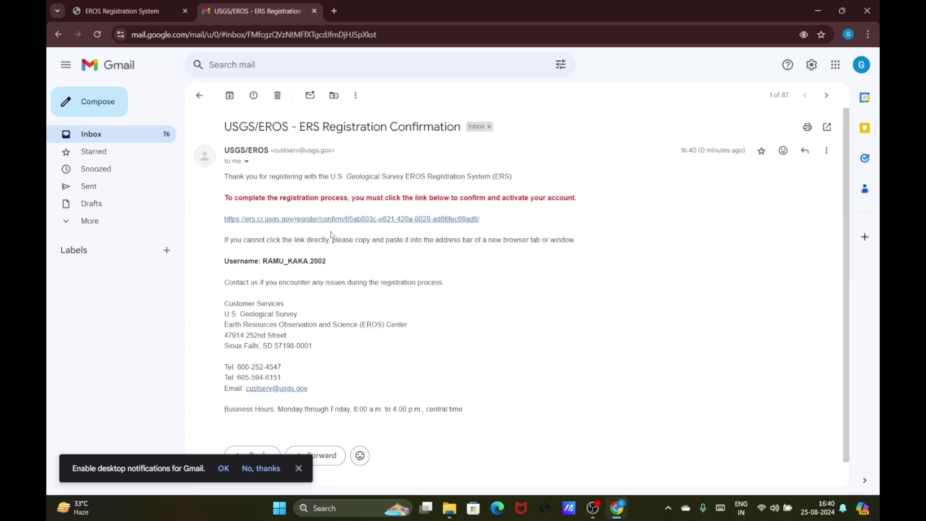
left_click(420, 166)
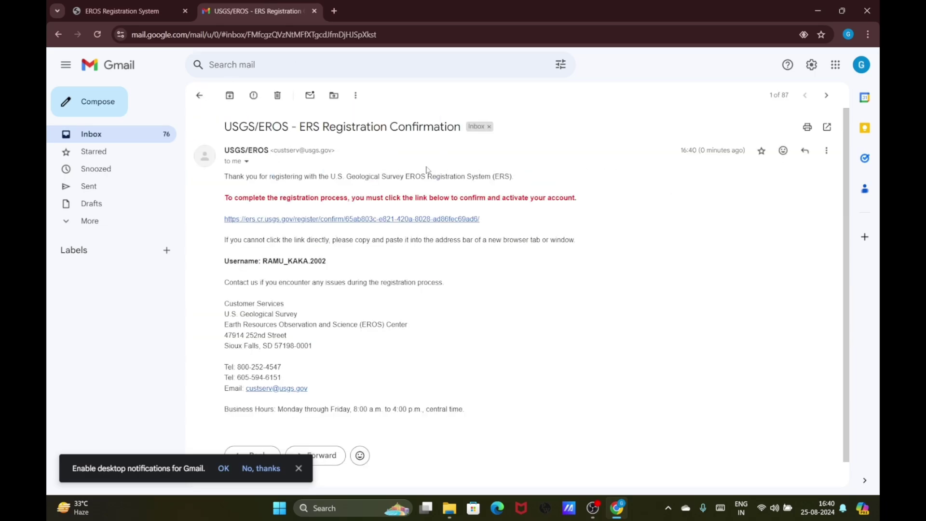
left_click(385, 219)
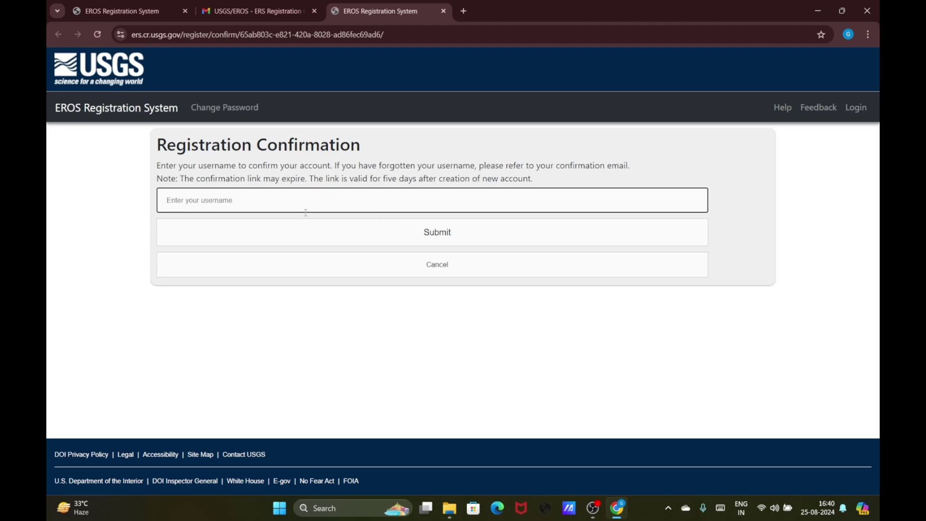
Copy the username from the confirmation email into the Registration Confirmation page and submit it
left_click(288, 7)
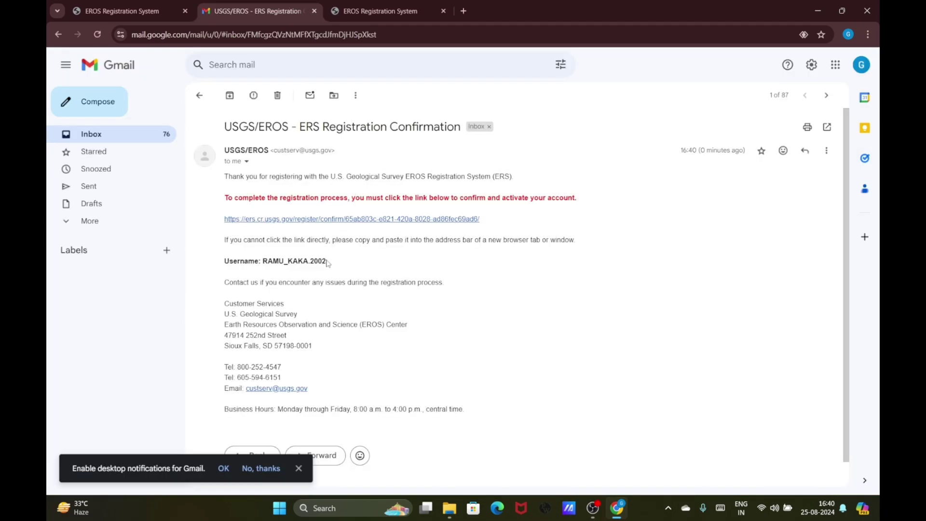
left_click_drag(327, 261, 264, 262)
key("ctrl+c")
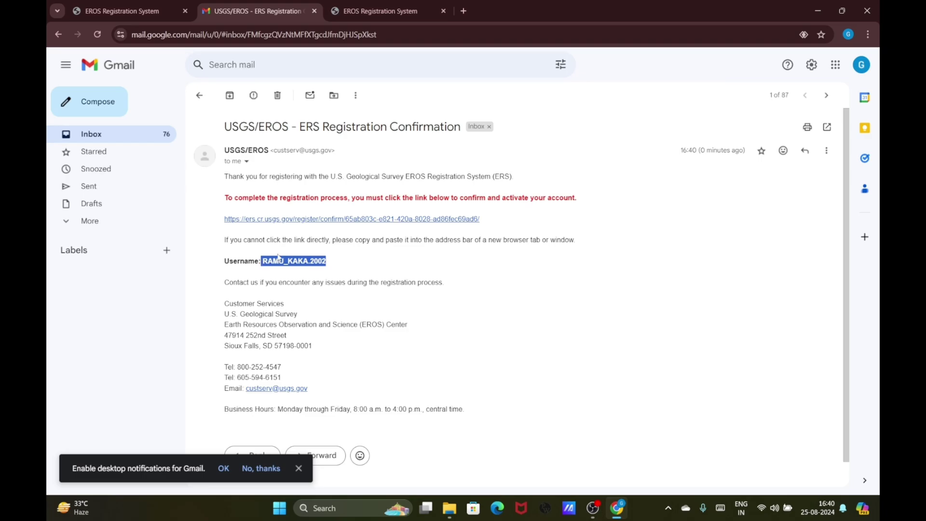
key("ctrl+Tab")
left_click(223, 201)
key("ctrl+v")
left_click(391, 236)
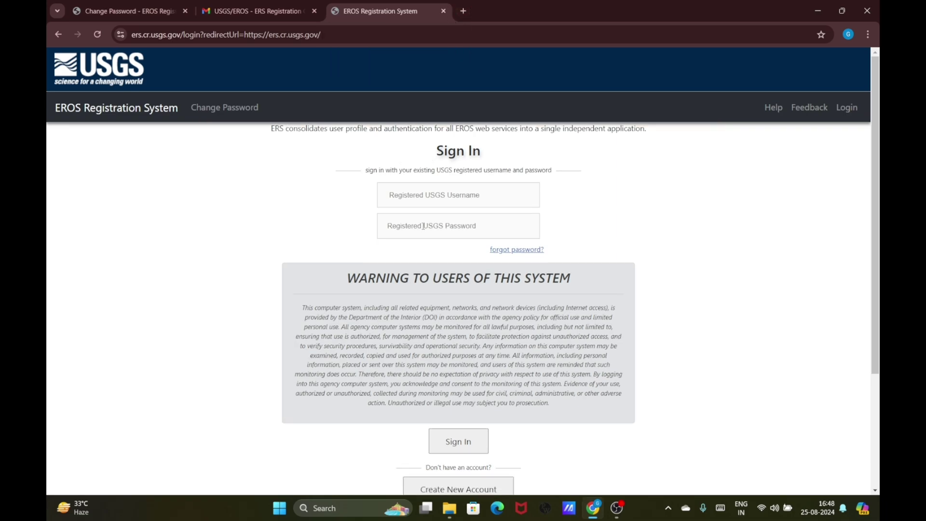
Sign in to EROS with the new account's username and password
left_click(431, 196)
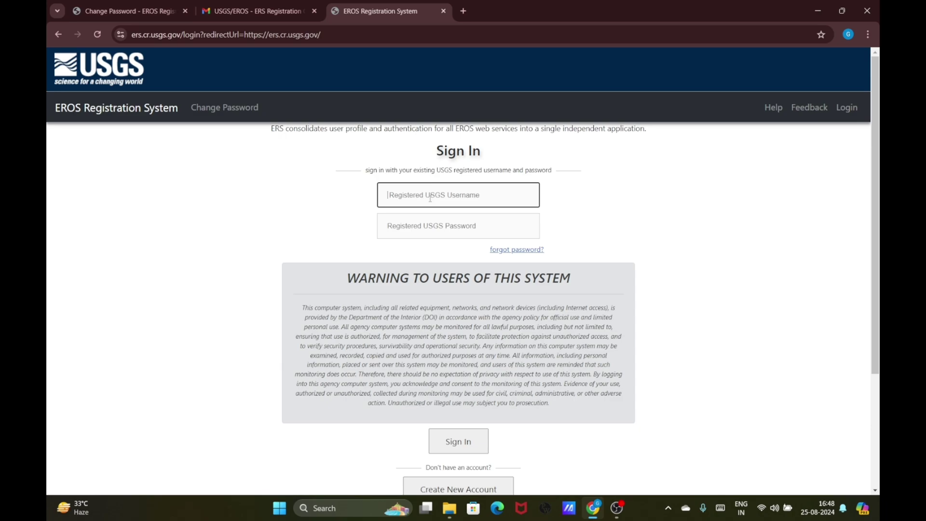
key("ctrl+v")
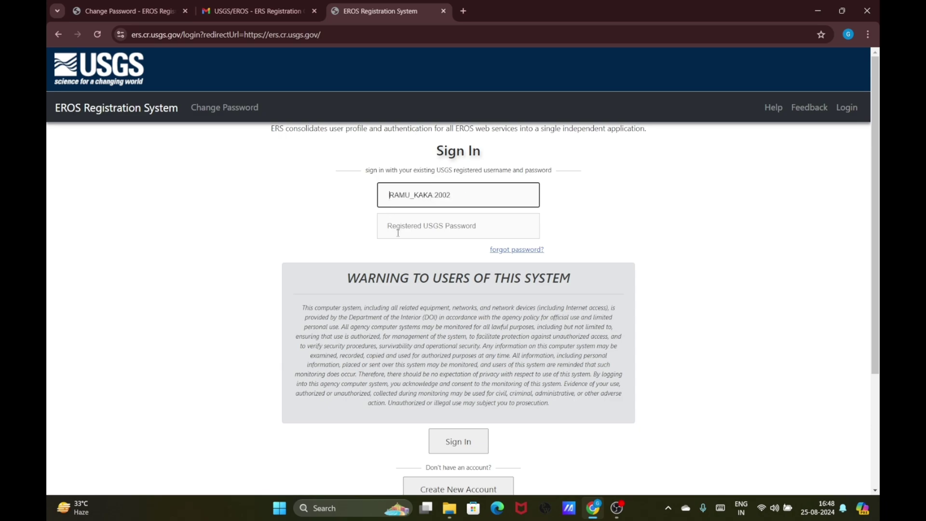
left_click(416, 233)
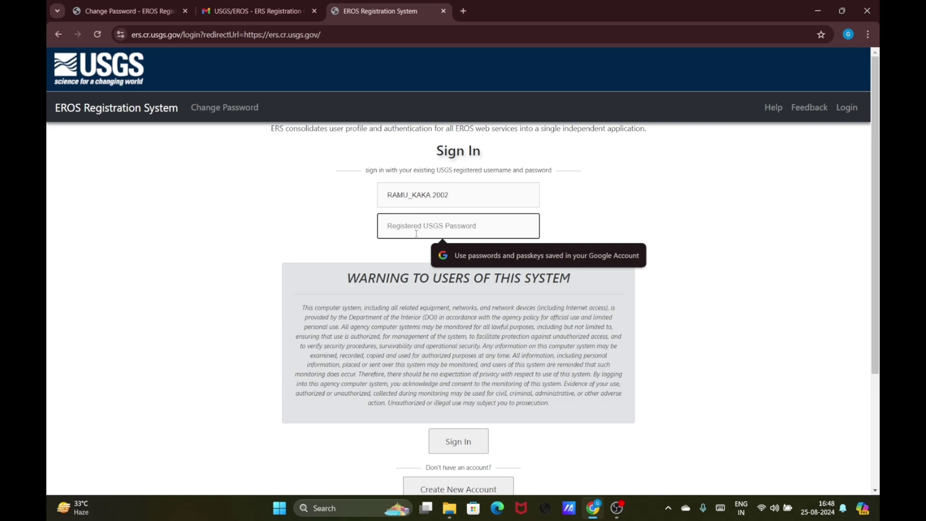
type("•••••••")
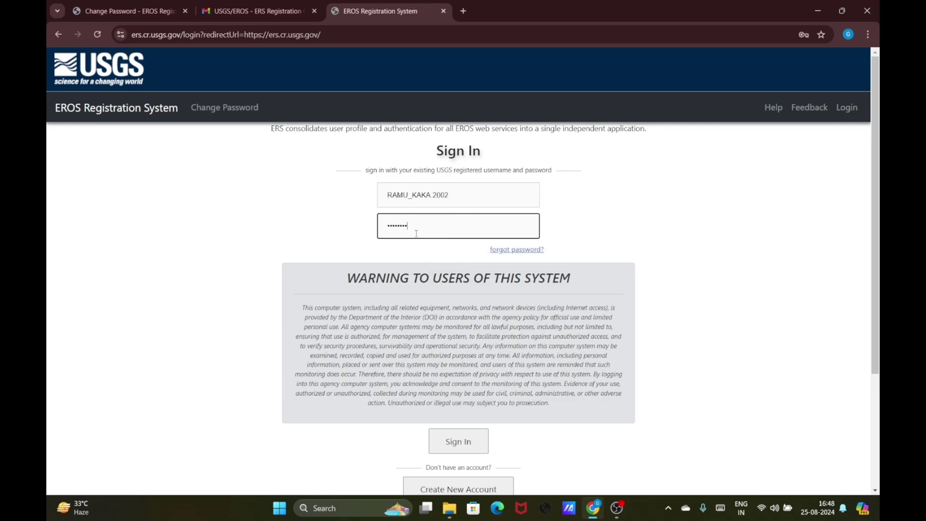
type("••••••")
left_click(471, 449)
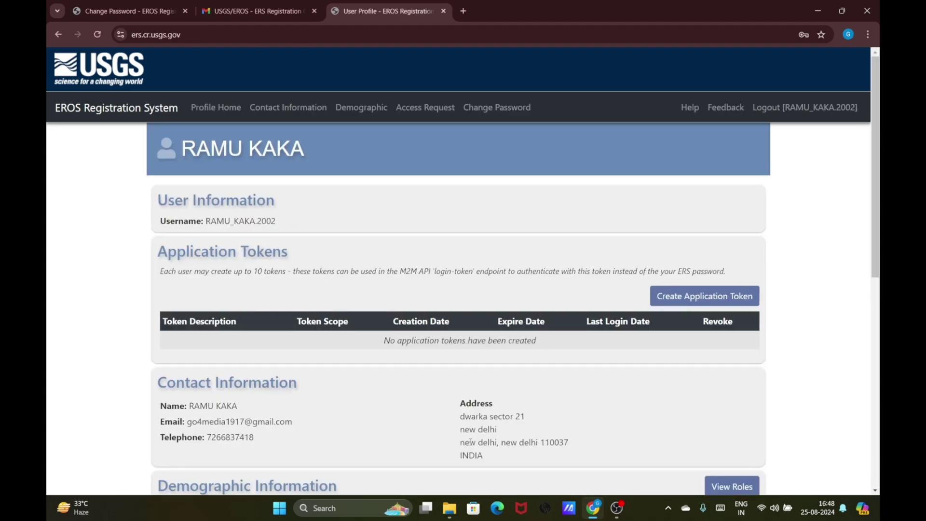
Review the profile page, reload Profile Home, and log out of the account
scroll(498, 427, "down", 5)
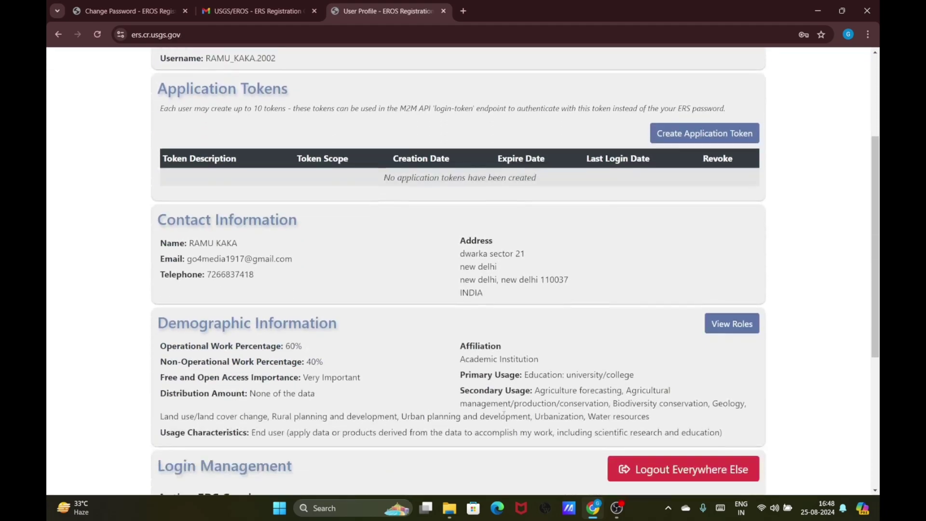
scroll(504, 414, "down", 2)
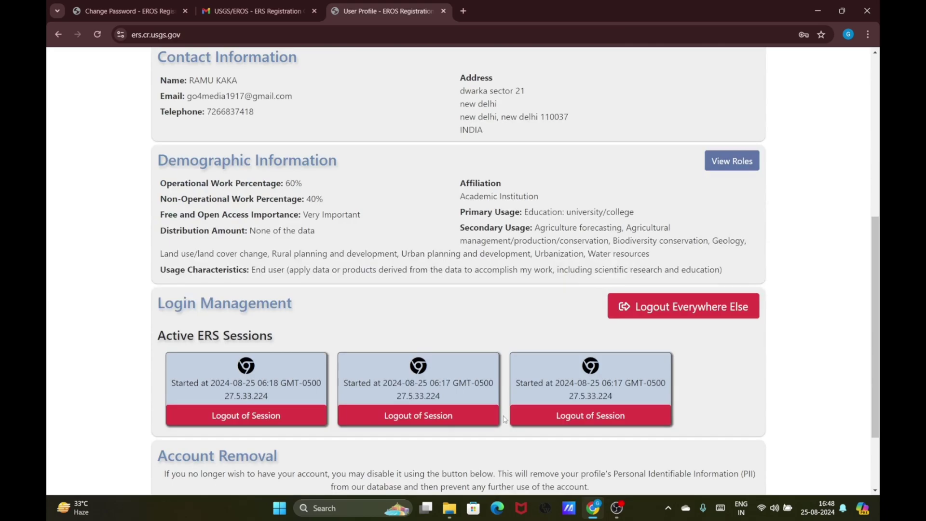
scroll(503, 419, "down", 2)
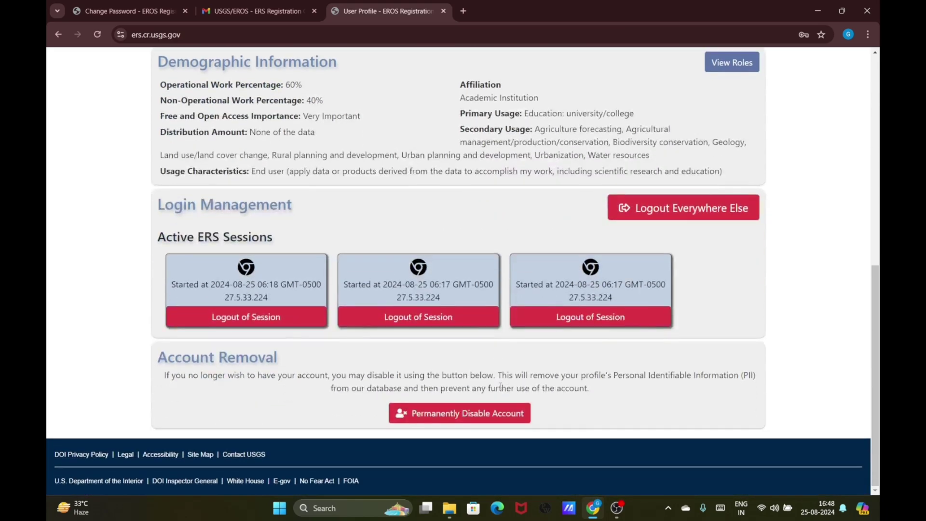
scroll(500, 385, "up", 9)
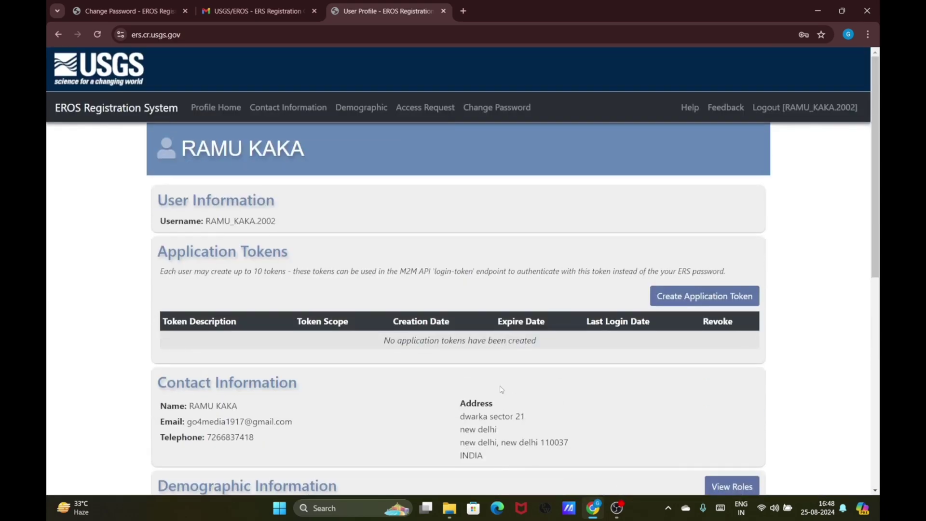
left_click(201, 108)
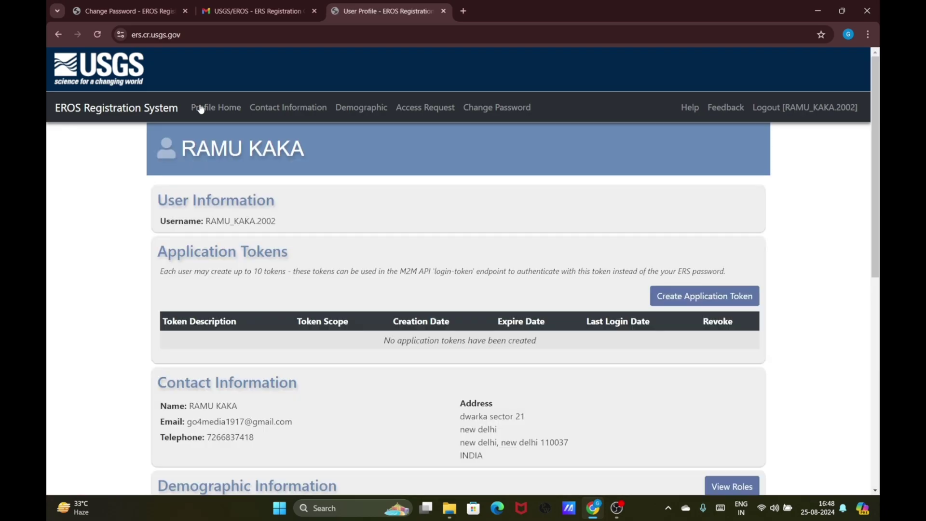
left_click(204, 108)
left_click(836, 112)
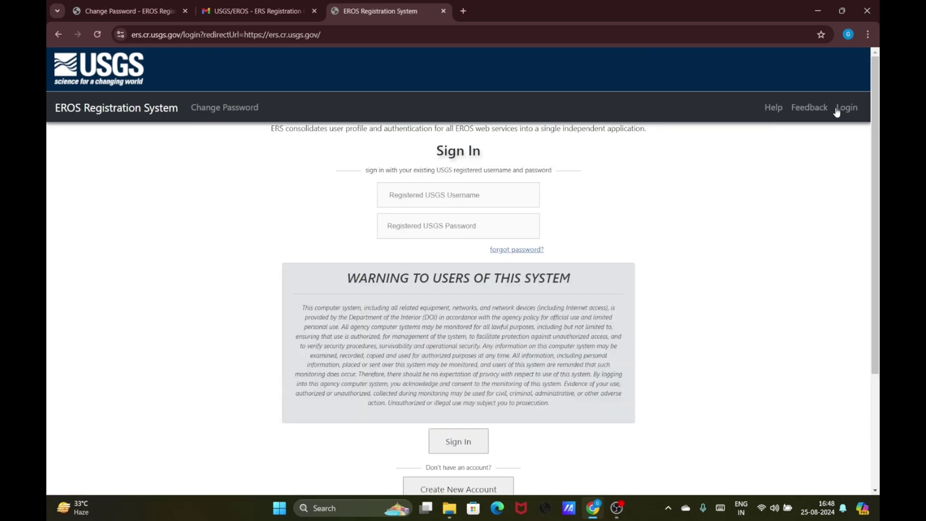
Close the EROS tab, reach EarthExplorer via a 'usgs earth explorer' Google search, and go to Login
left_click(444, 11)
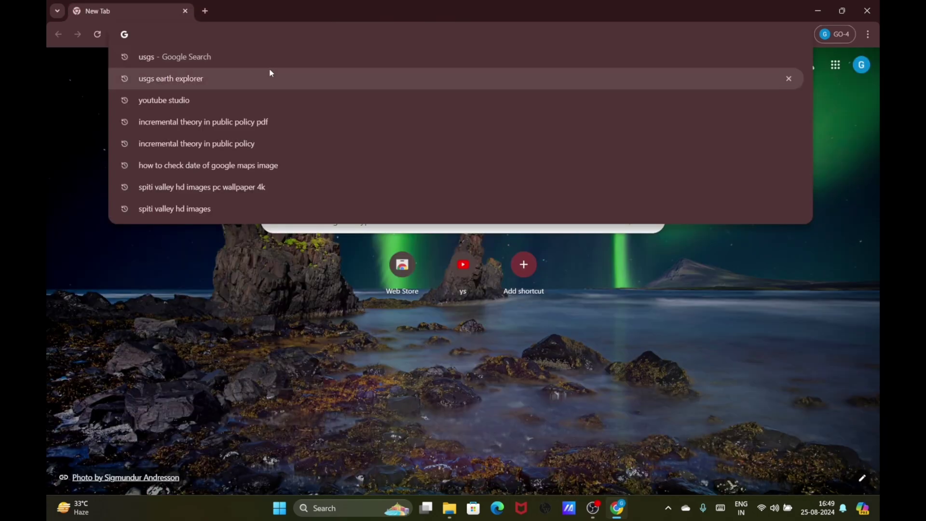
left_click(269, 74)
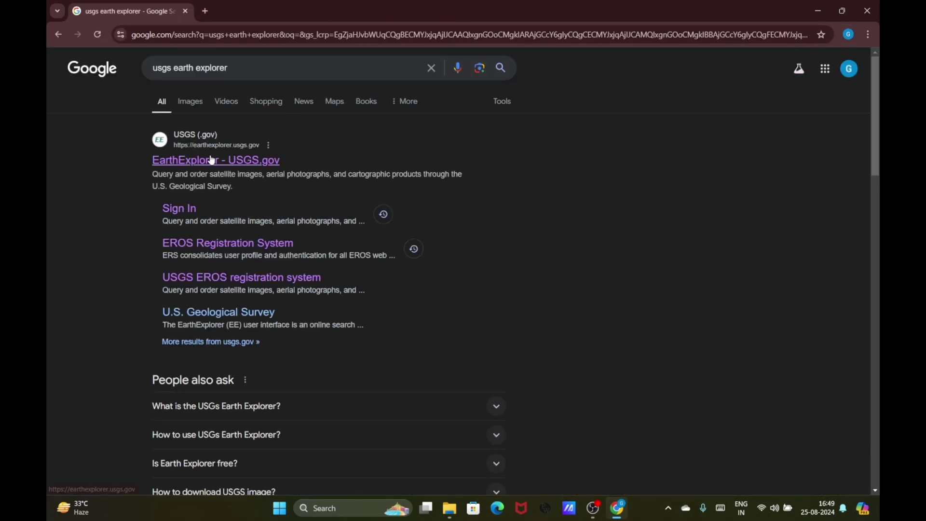
left_click(212, 160)
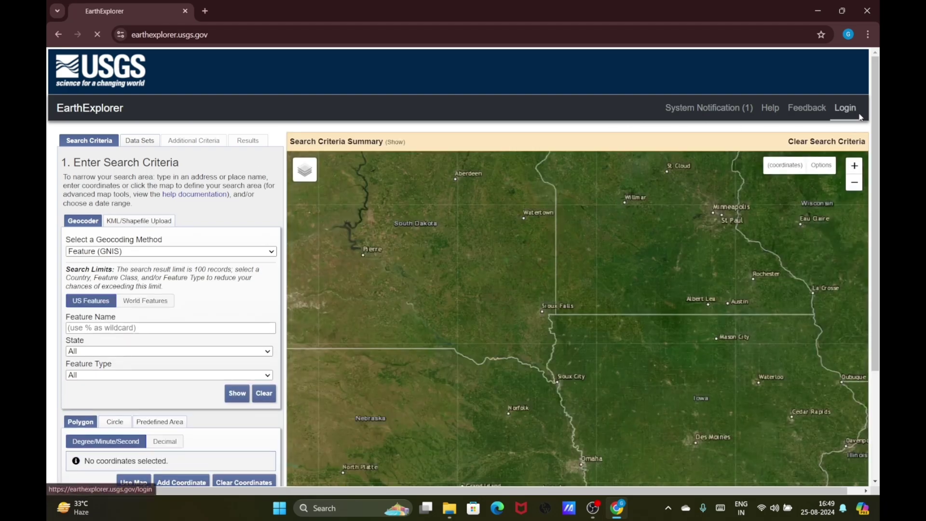
left_click(860, 118)
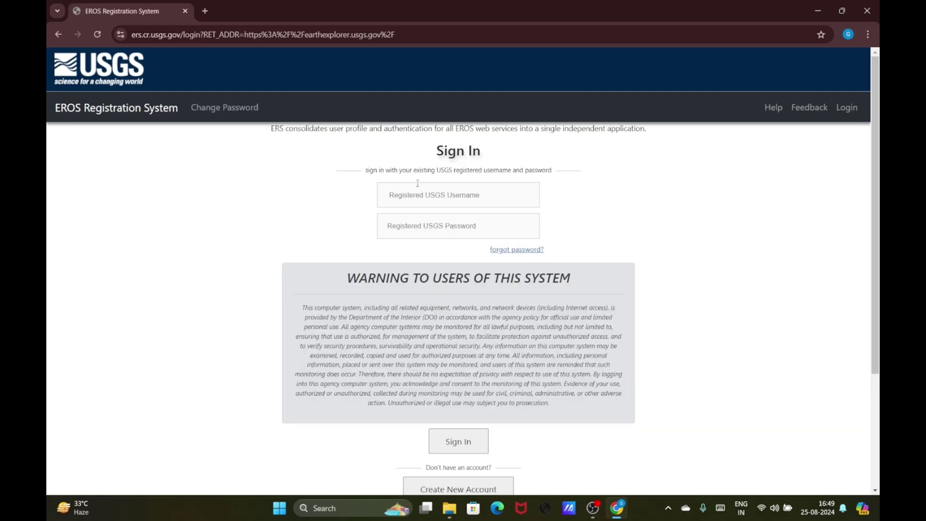
left_click(417, 197)
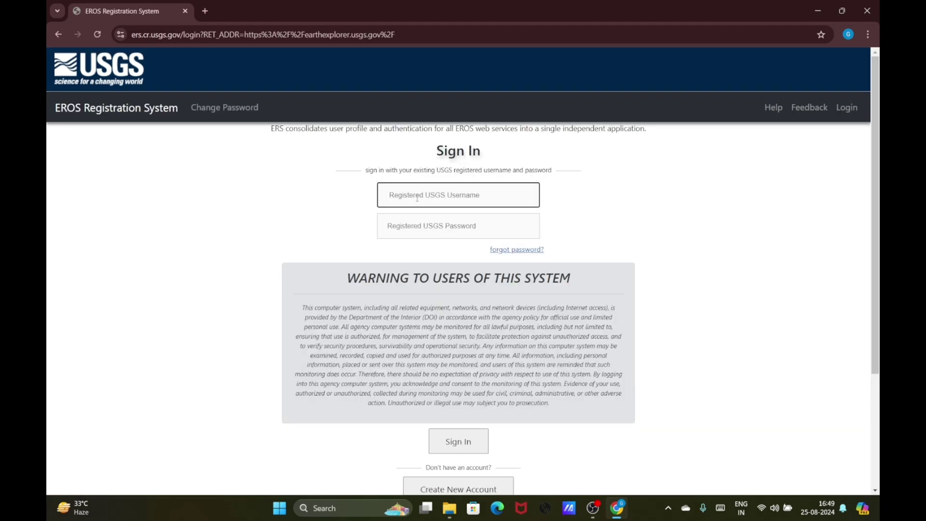
Log in to EarthExplorer with the account username and password, removing a stray leading space
type("RAMU_KAKA.2002")
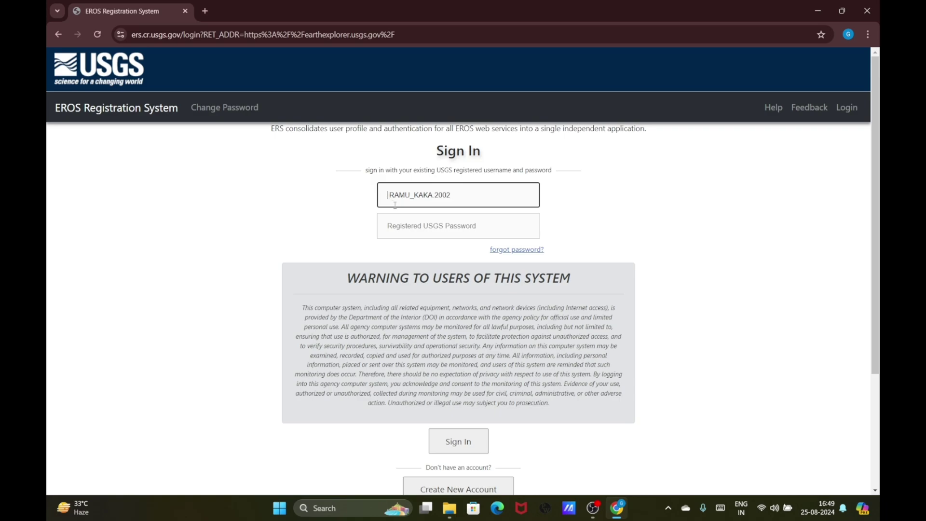
key("BackSpace")
left_click(422, 230)
type("••")
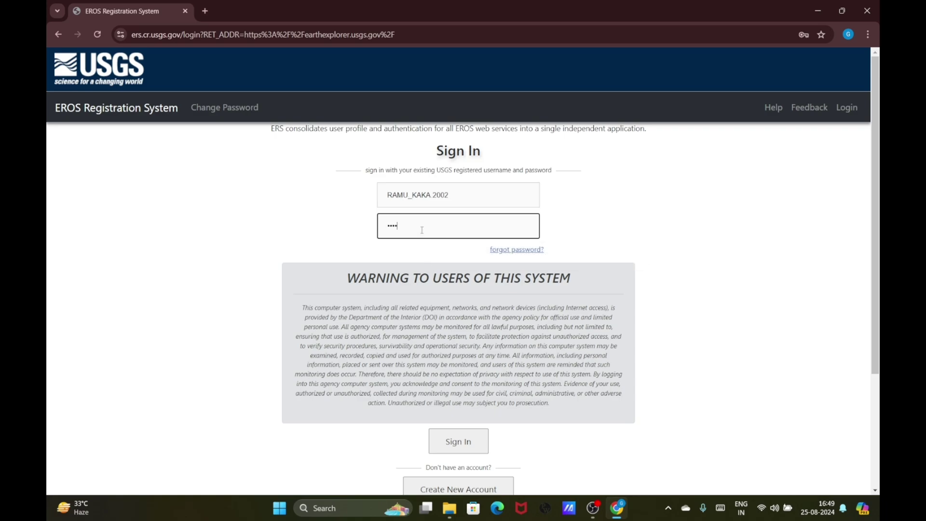
type("•••••••••")
key("Return")
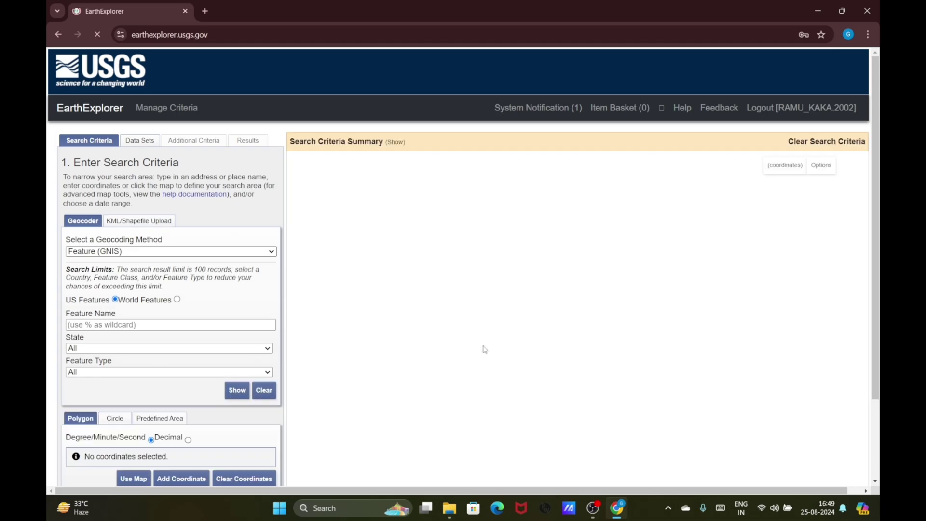
Move the map view from North America across Europe and Asia until India is visible
scroll(482, 346, "down", 4)
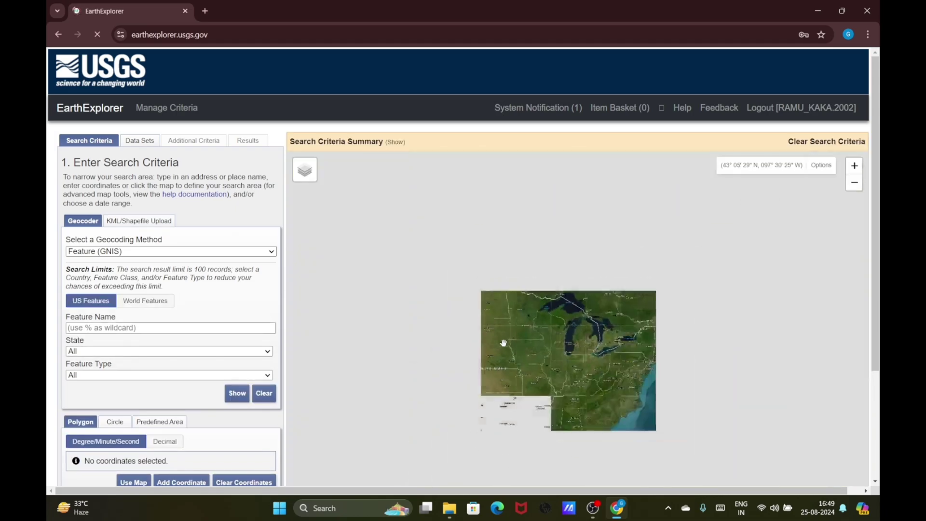
scroll(503, 343, "up", 2)
scroll(503, 343, "down", 2)
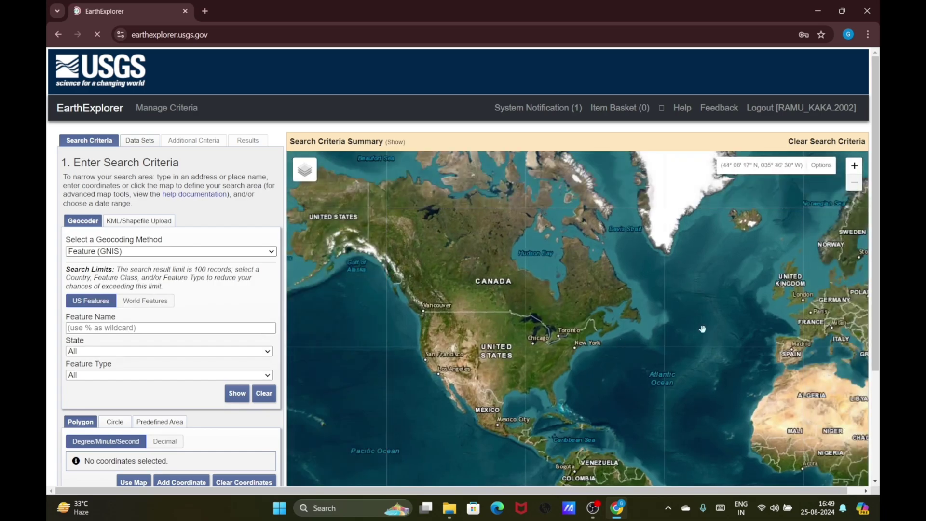
left_click_drag(665, 333, 396, 366)
left_click_drag(668, 301, 482, 309)
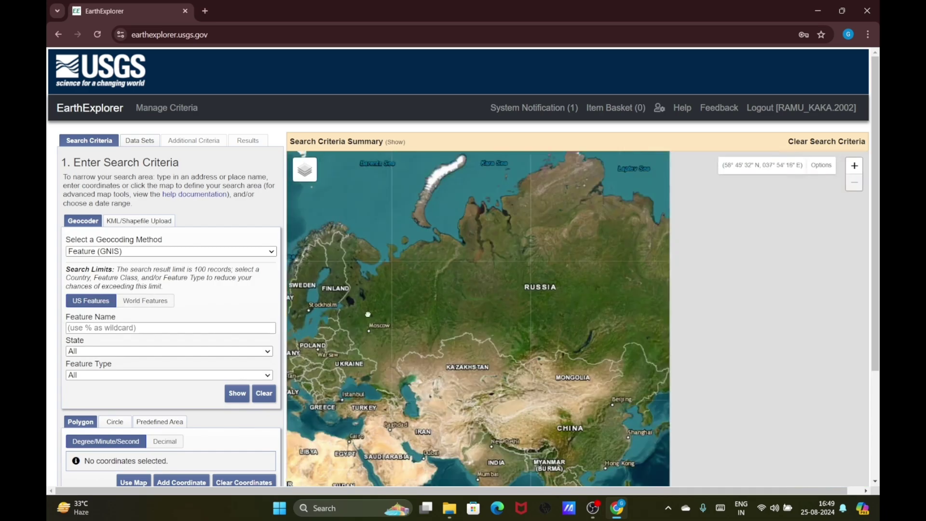
left_click_drag(583, 322, 571, 64)
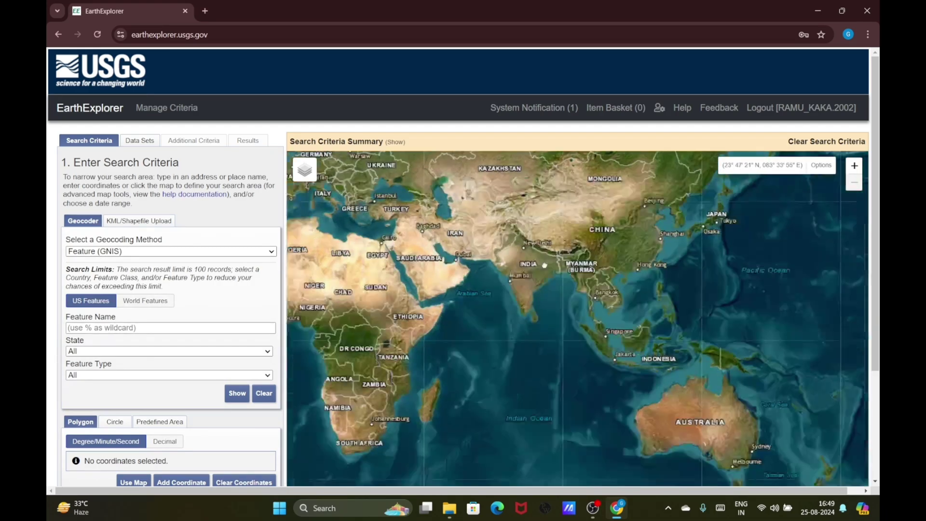
left_click_drag(662, 301, 674, 301)
Mark a point over central India at Lat 23° 08' 39" N, Lon 080° 24' 01" E
left_click(561, 210)
left_click_drag(546, 207, 581, 269)
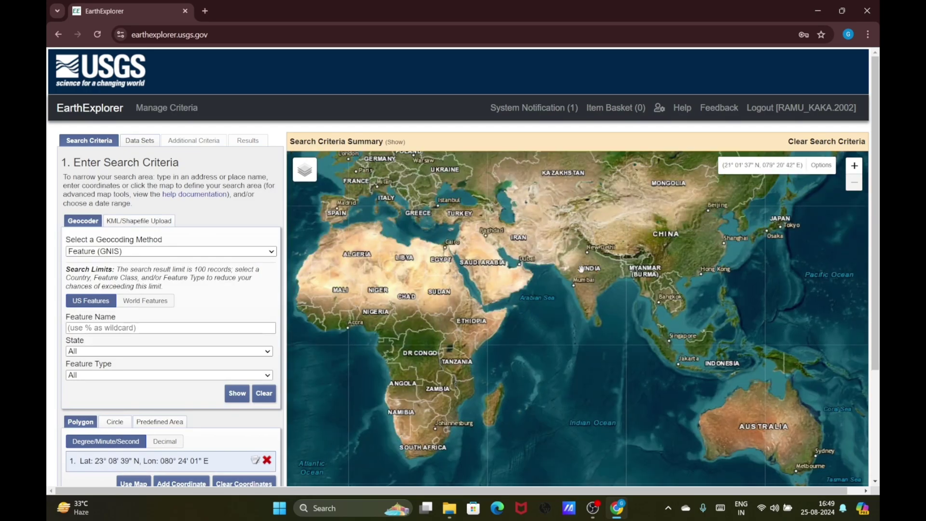
scroll(582, 269, "up", 3)
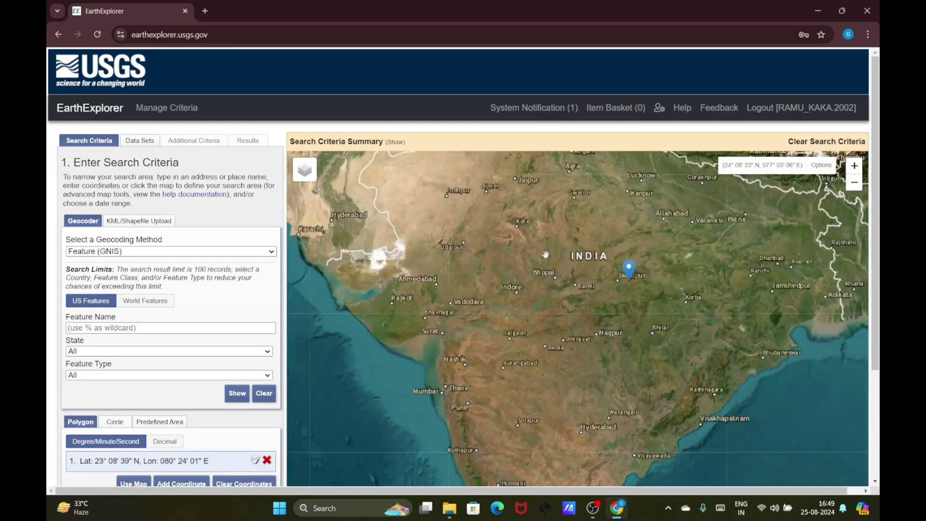
scroll(546, 255, "down", 3)
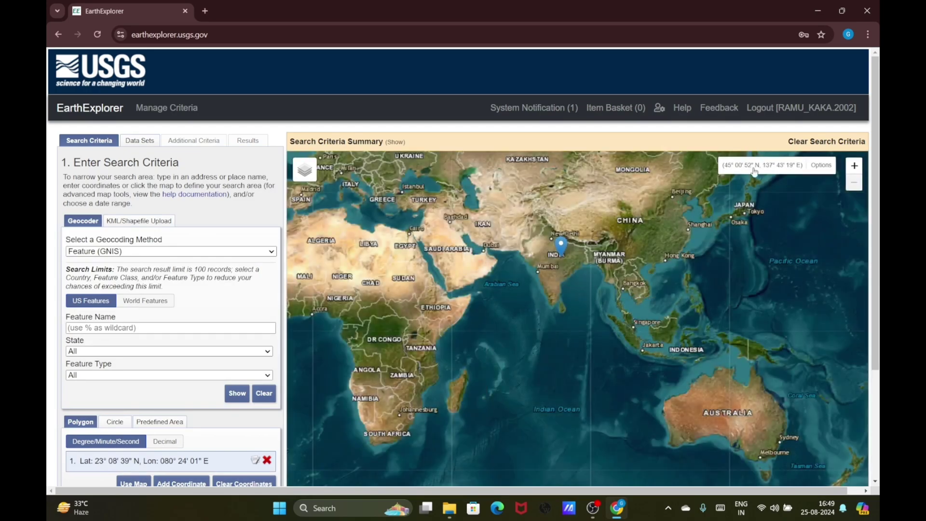
left_click(597, 514)
left_click(783, 386)
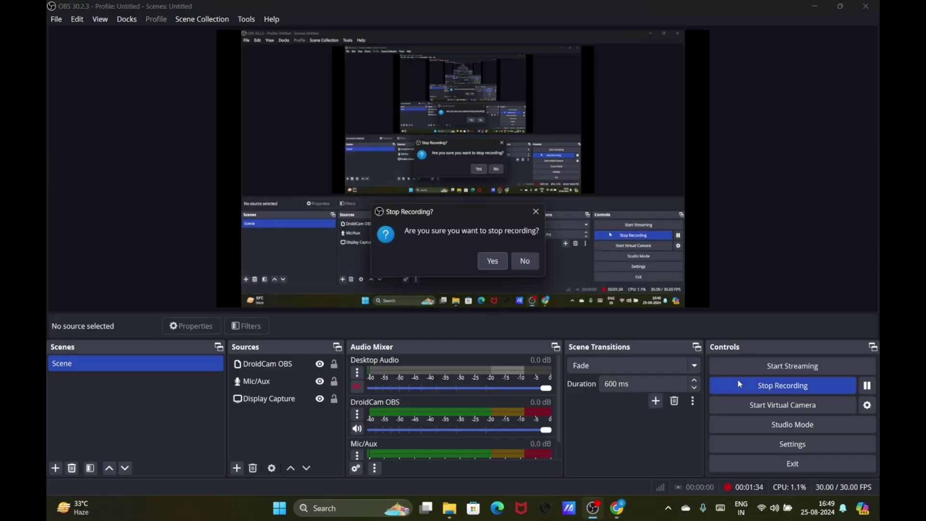